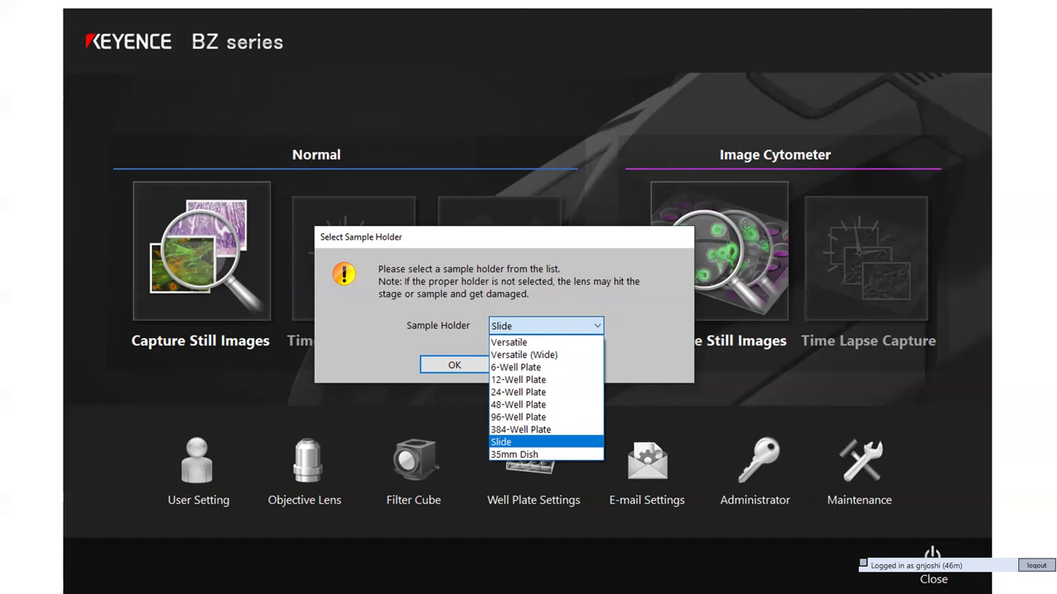
pyautogui.press('Right')
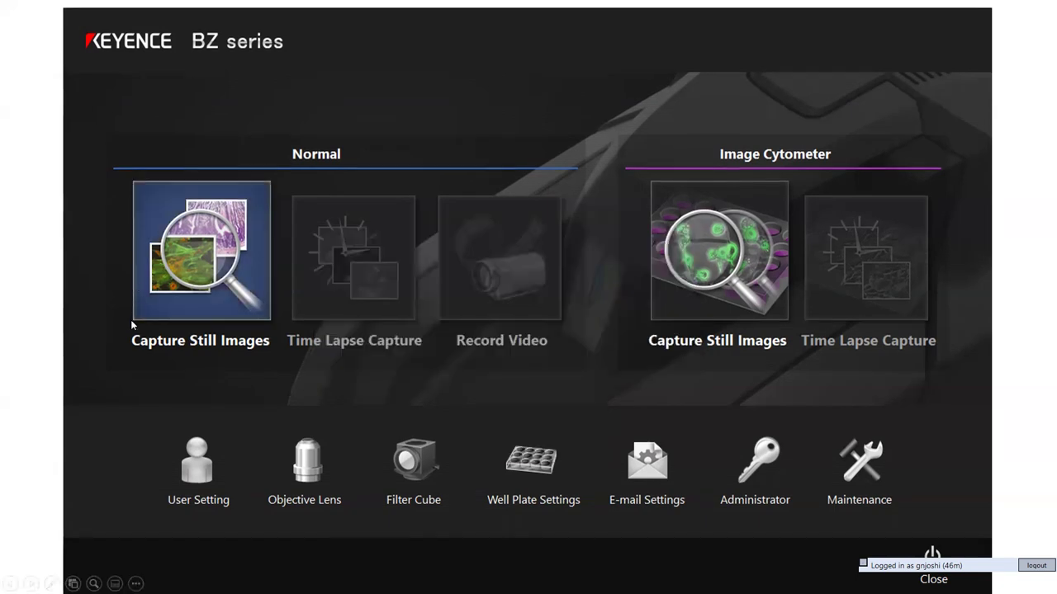
pyautogui.click(185, 261)
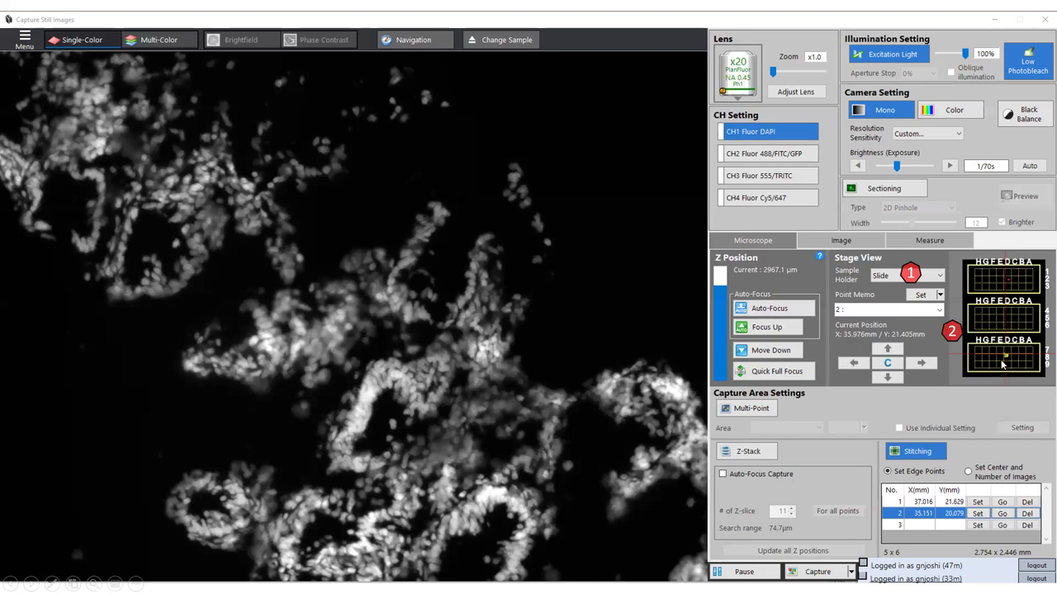
pyautogui.click(1008, 279)
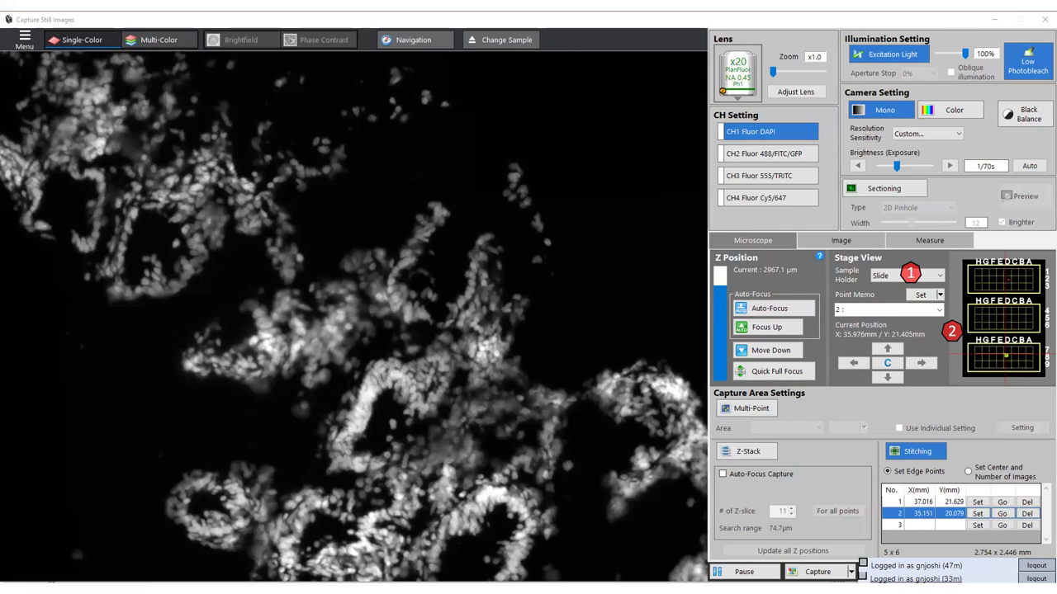
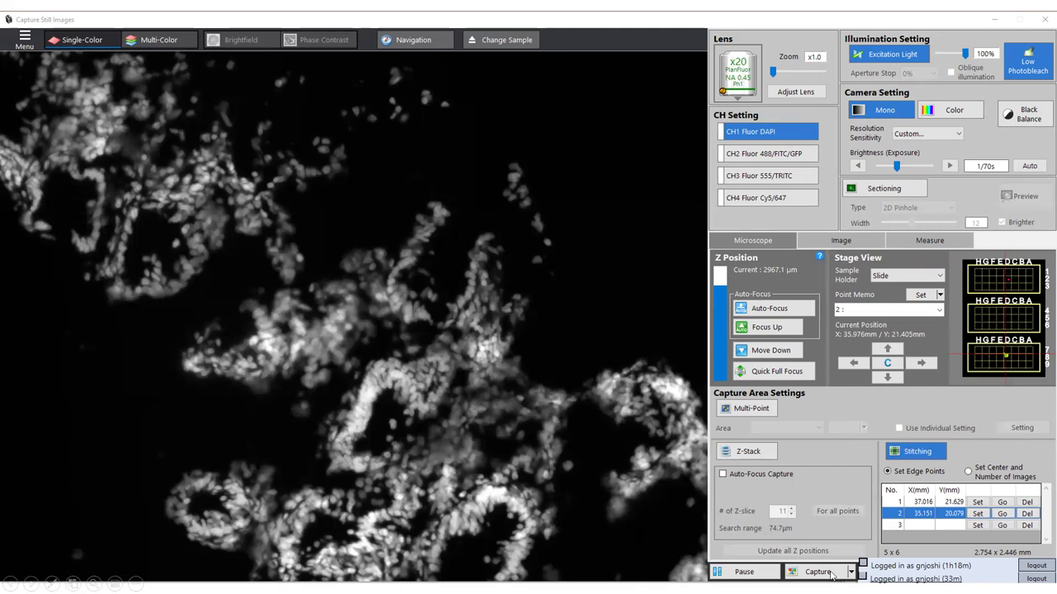
# - Leave the slide show, switch to the desktop, launch BZ-X800 Viewer and log in as the ICI user
pyautogui.press('Escape')
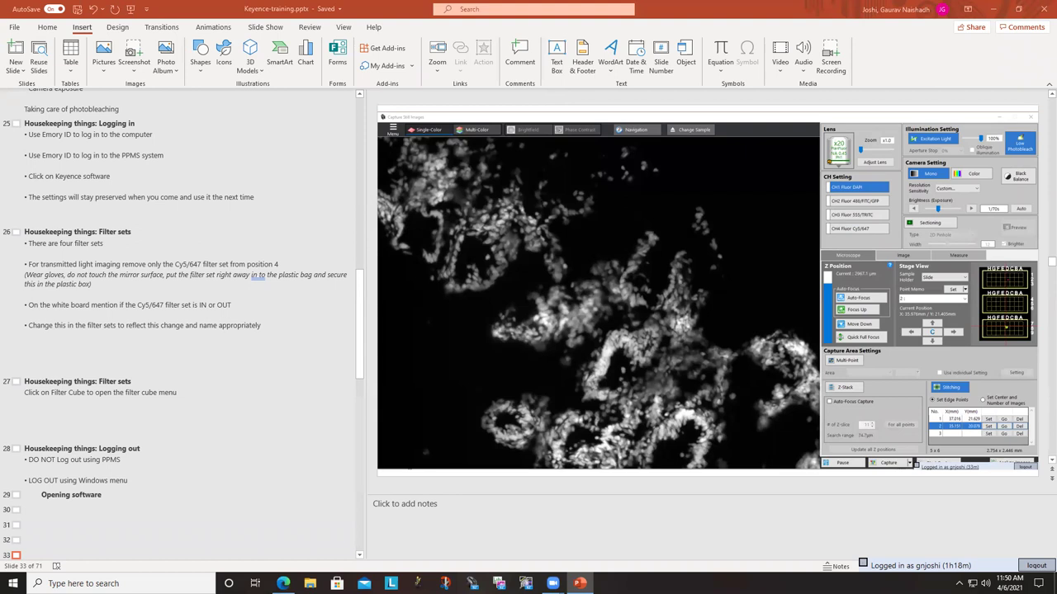
pyautogui.press('super+d')
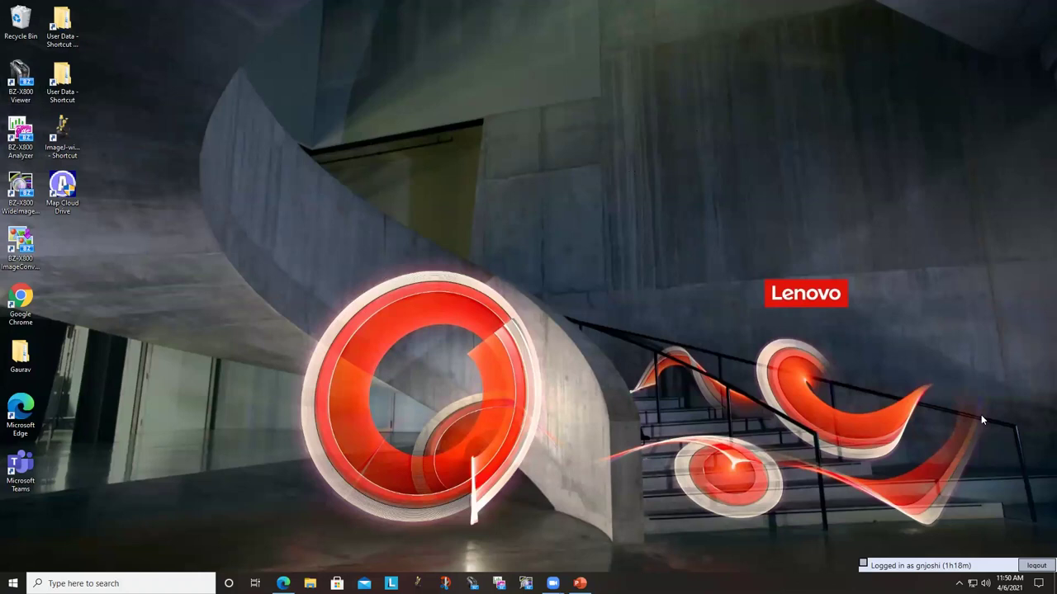
pyautogui.doubleClick(17, 86)
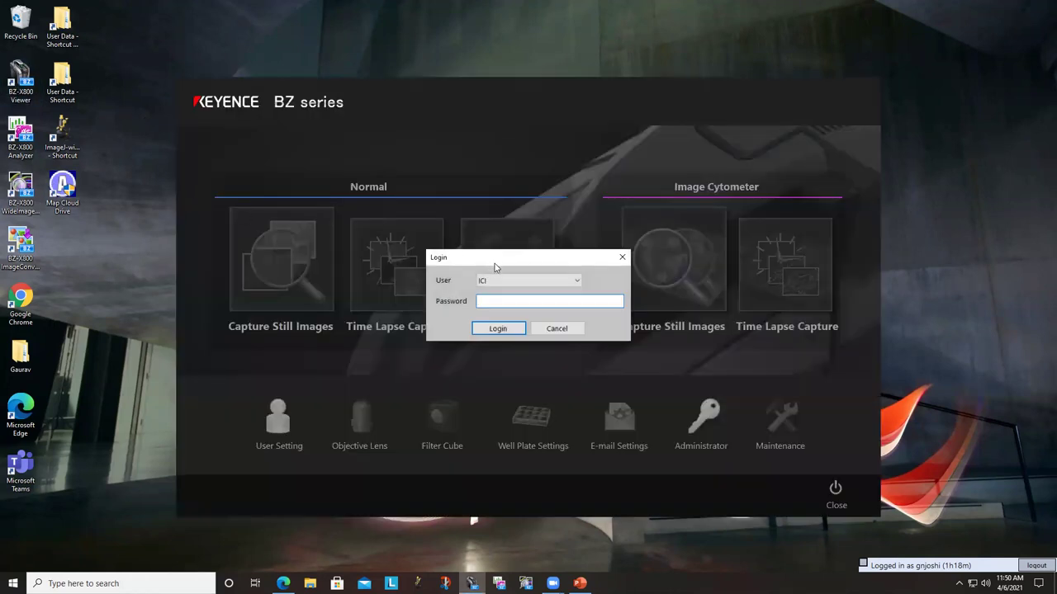
pyautogui.click(499, 329)
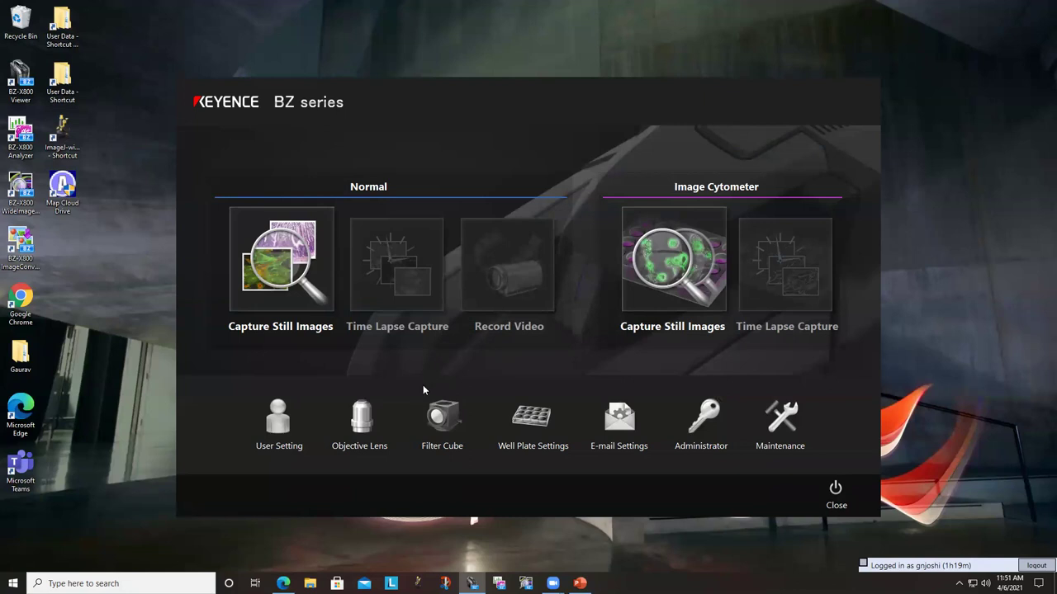
# - Inspect the filter cube settings, including the illumination and colour choices for CH4, and close them without saving
pyautogui.click(433, 432)
pyautogui.moveTo(492, 159); pyautogui.dragTo(721, 116)
pyautogui.click(769, 350)
pyautogui.click(778, 379)
pyautogui.click(780, 349)
pyautogui.click(780, 370)
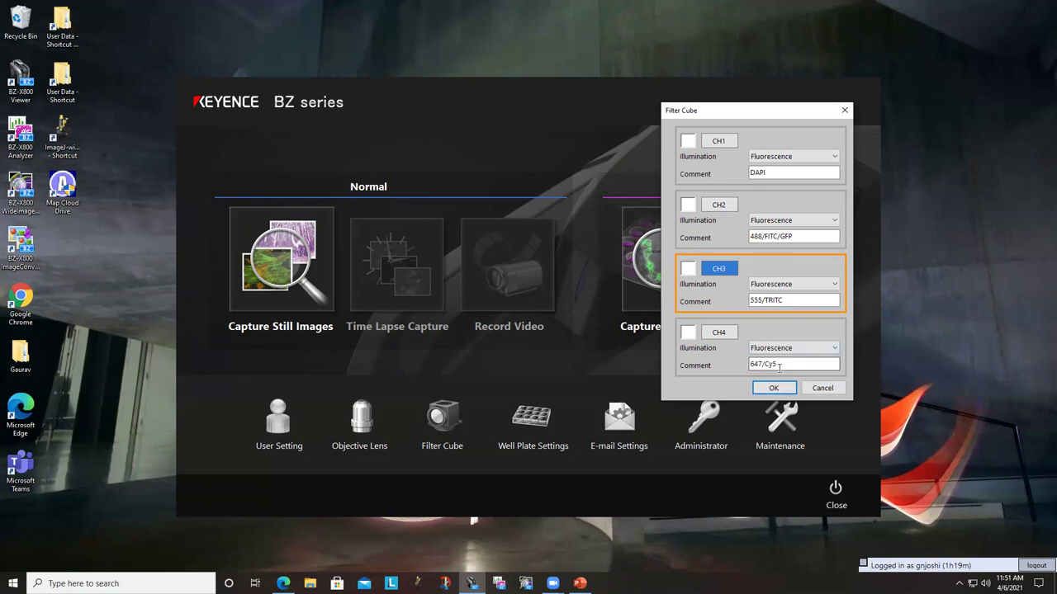
pyautogui.click(685, 337)
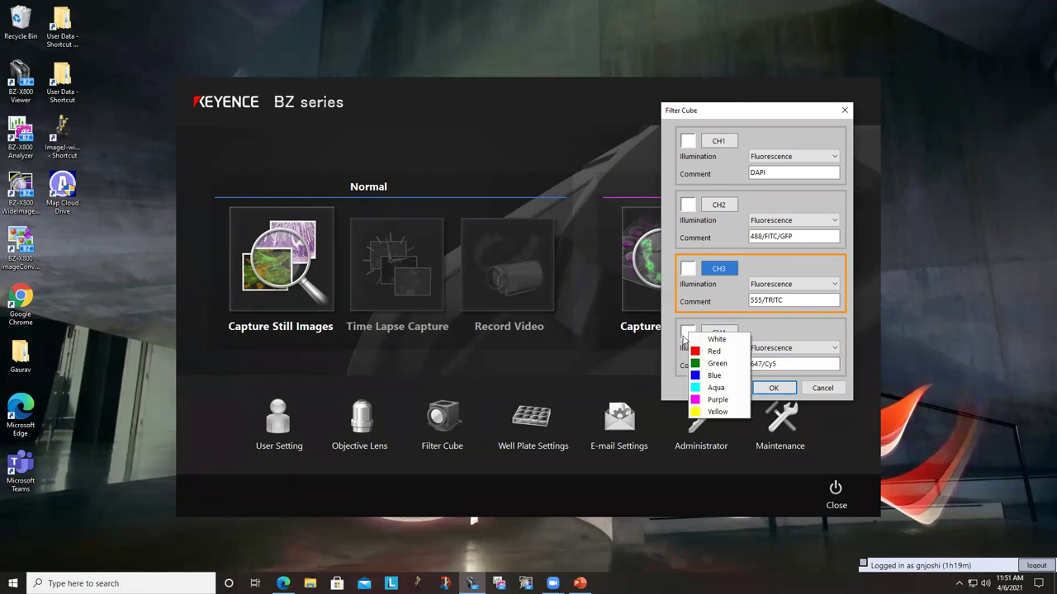
pyautogui.click(708, 342)
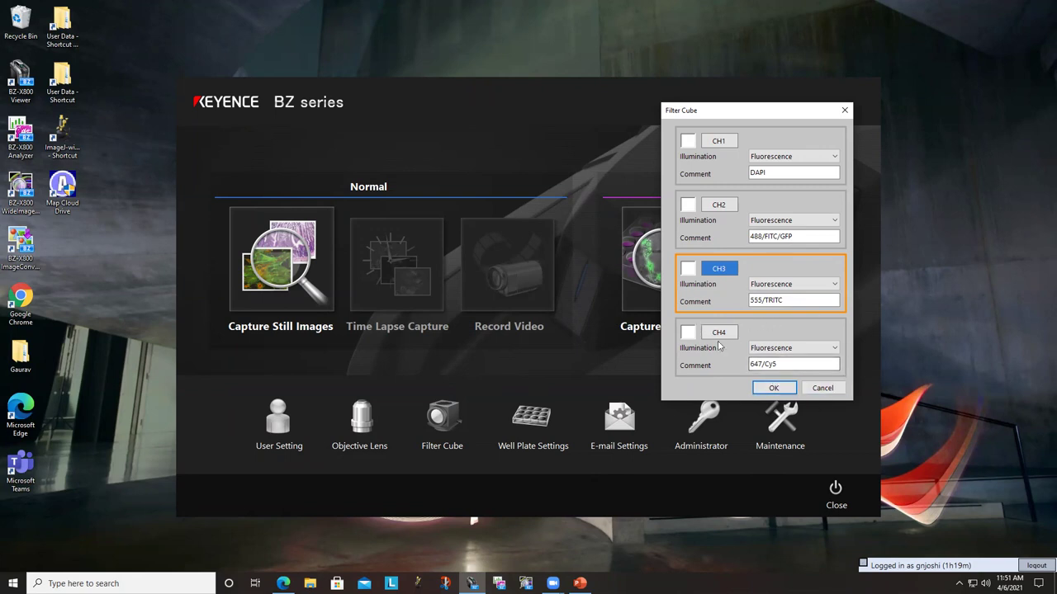
pyautogui.click(820, 388)
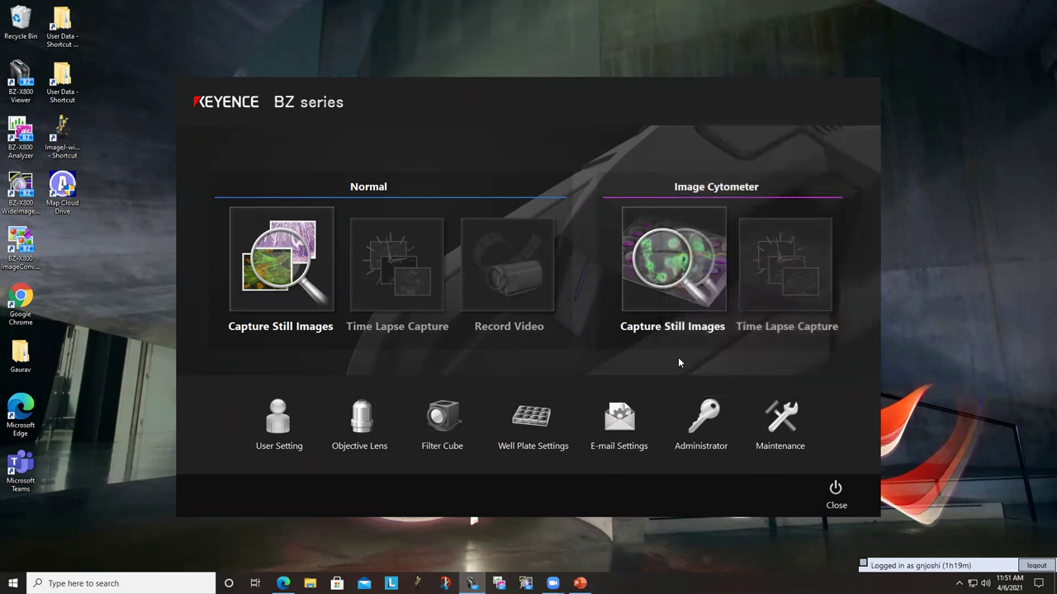
# - Start normal still-image capture with Slide as the sample holder
pyautogui.click(301, 285)
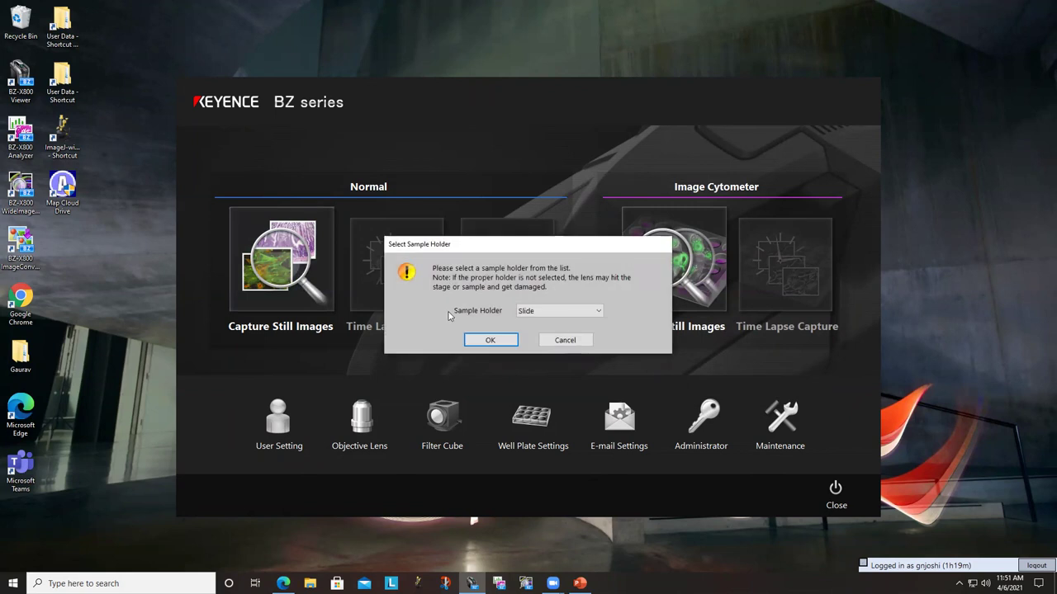
pyautogui.click(536, 313)
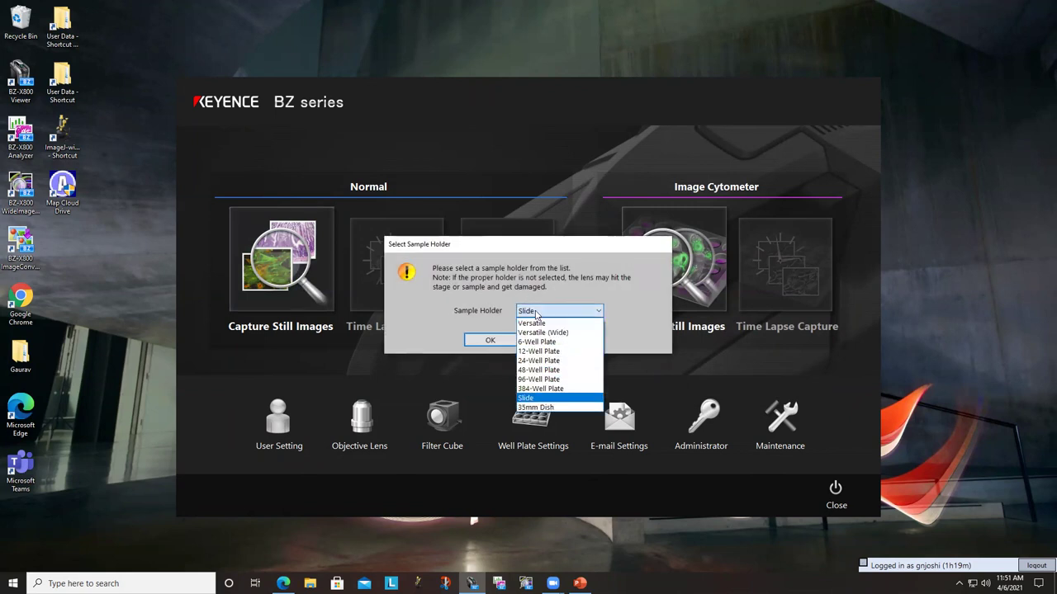
pyautogui.click(532, 320)
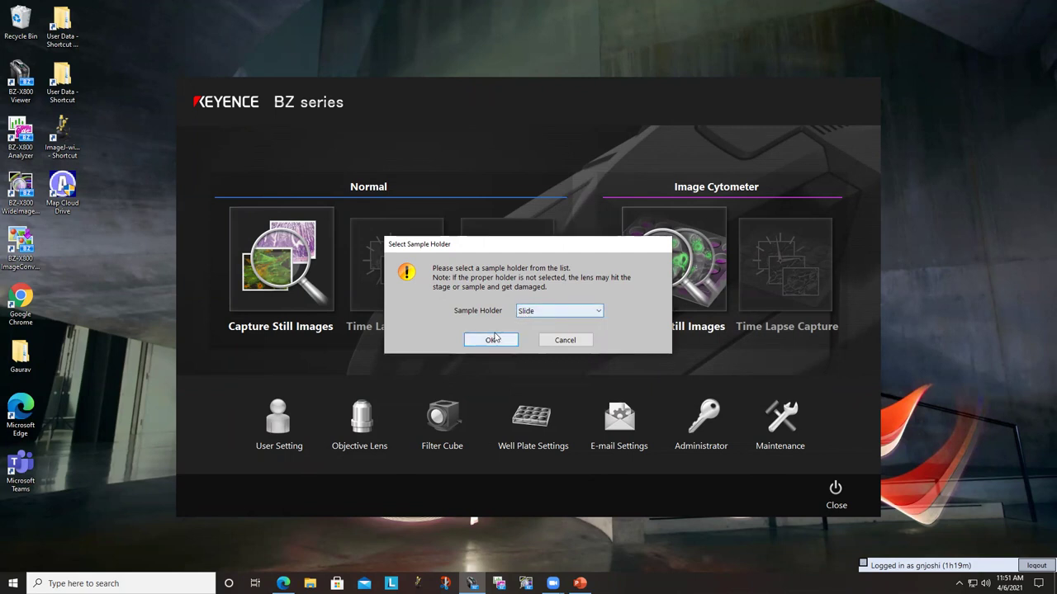
pyautogui.click(495, 338)
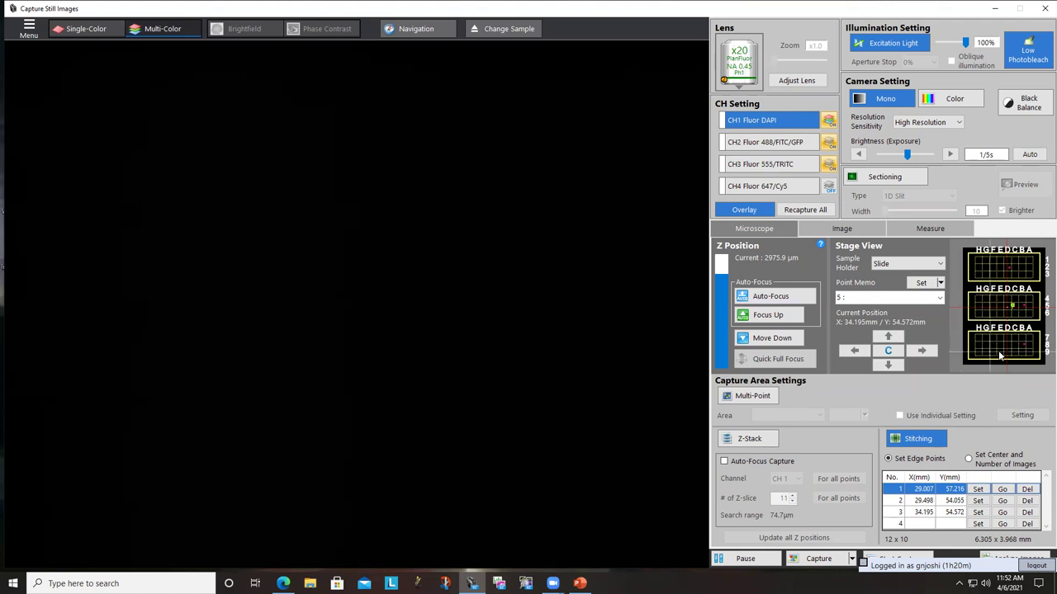
# - Turn off stitching and delete the current stitching area
pyautogui.click(928, 444)
pyautogui.click(926, 446)
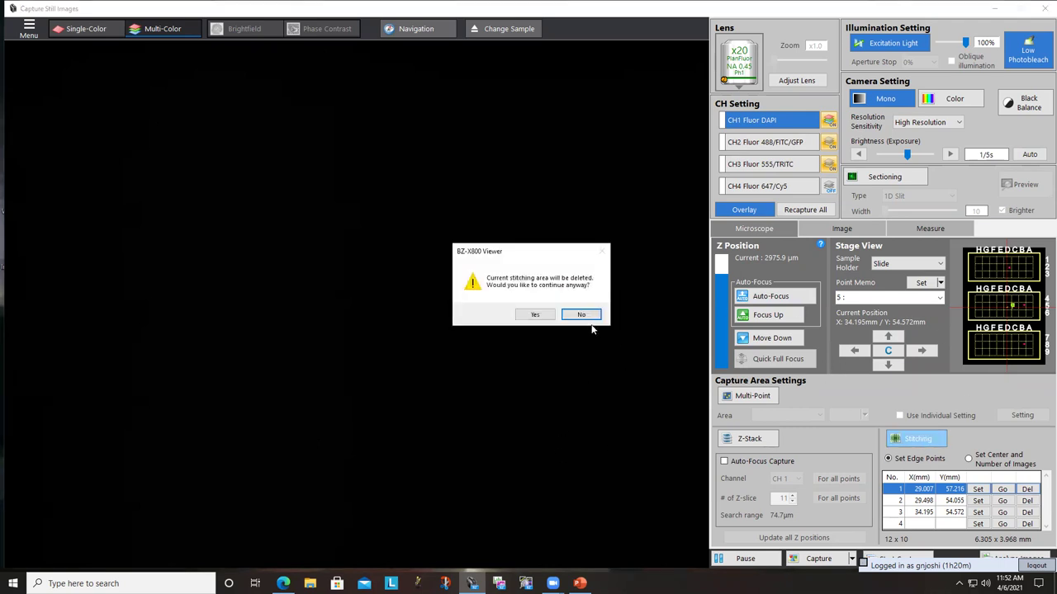
pyautogui.click(532, 316)
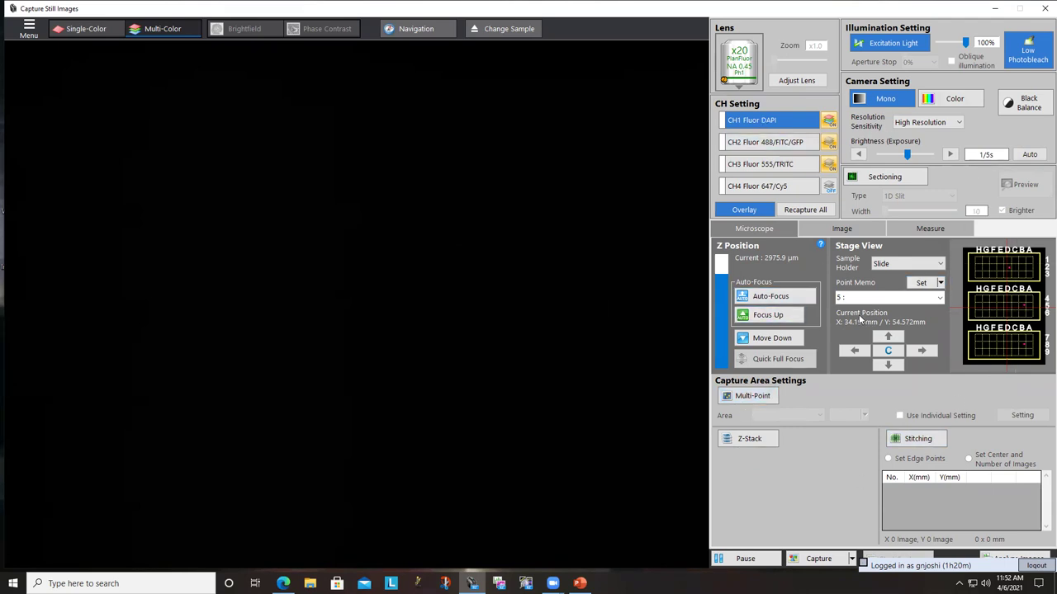
# - Delete all stored point memos from the stage view
pyautogui.click(940, 283)
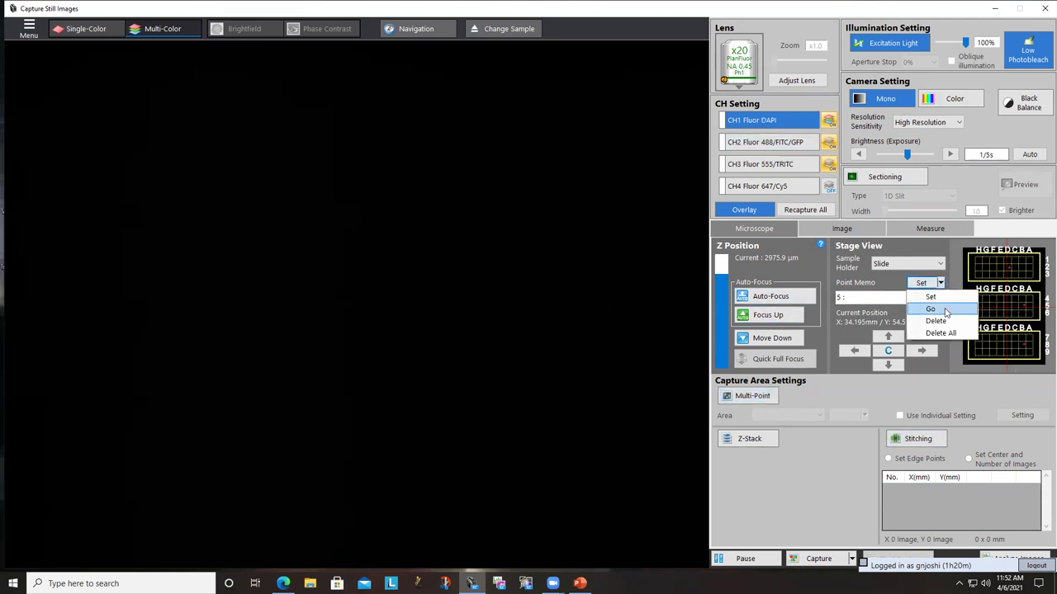
pyautogui.click(941, 333)
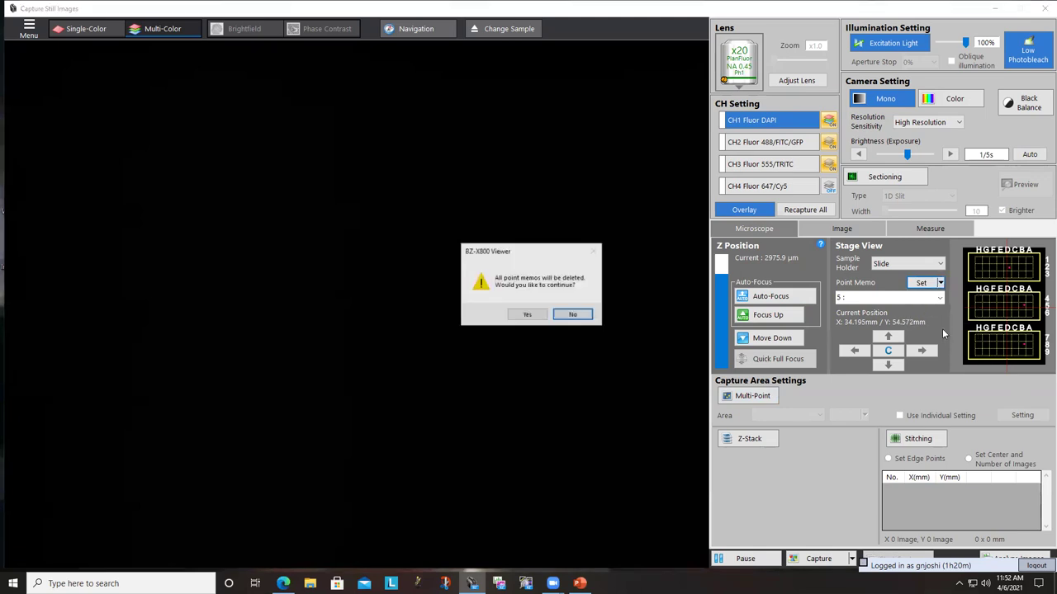
pyautogui.click(526, 314)
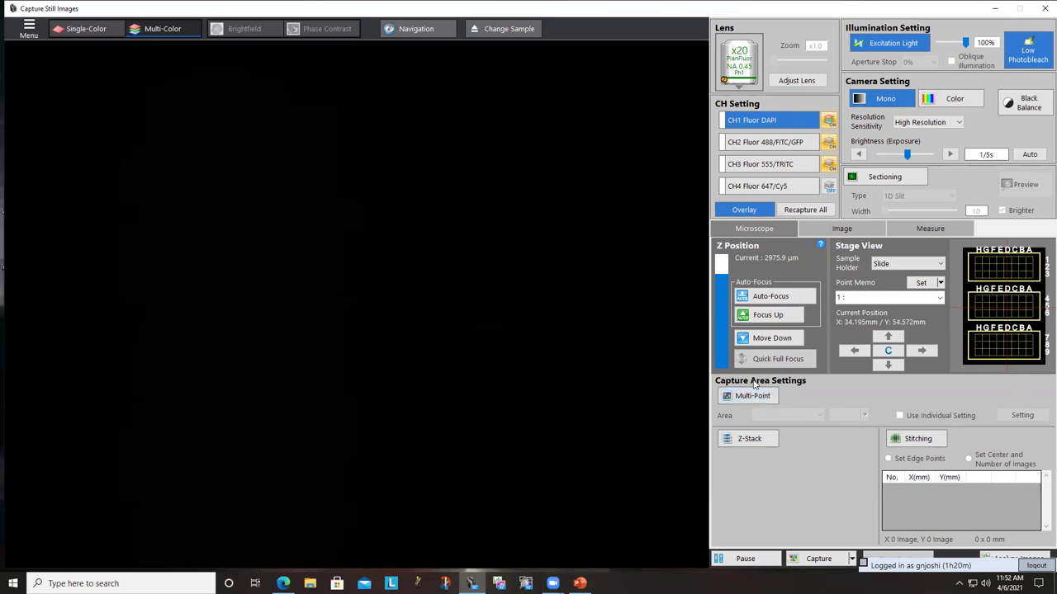
# - Move the stage to the lowest slide at X 32.276 mm, Y 18.884 mm and store that position as a point memo
pyautogui.click(1016, 351)
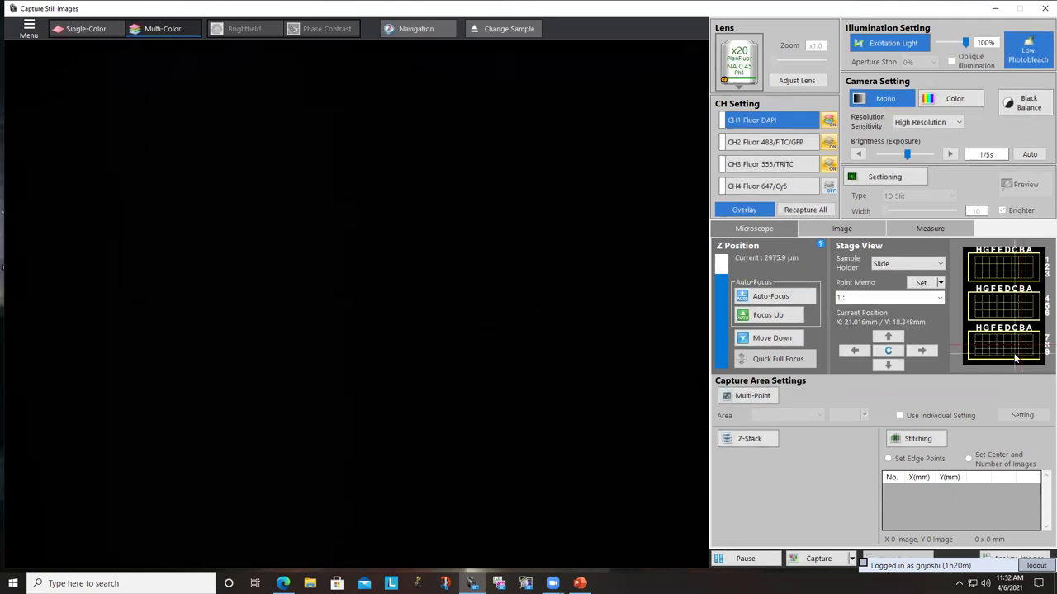
pyautogui.click(1017, 350)
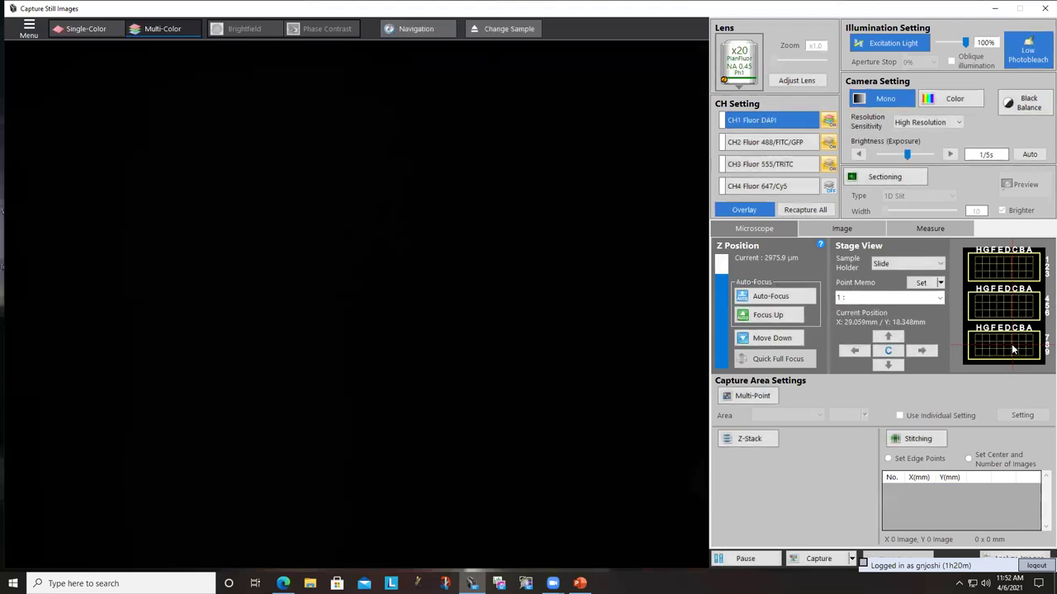
pyautogui.click(1008, 342)
pyautogui.click(922, 283)
# - Switch to single-color mode and try the excitation light at 40% and lower before returning it to 100%
pyautogui.click(91, 30)
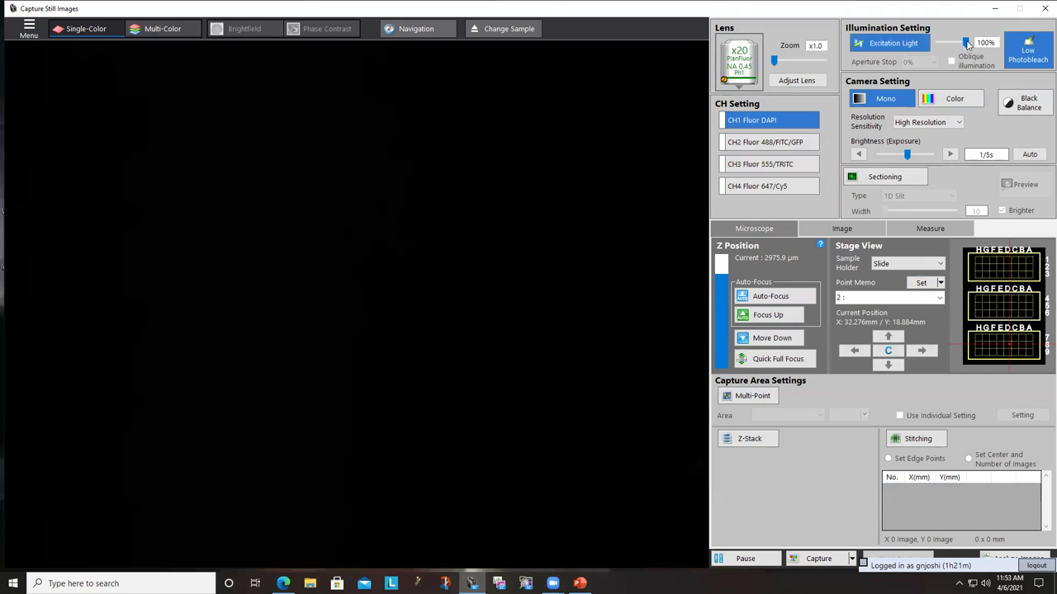
pyautogui.moveTo(967, 43); pyautogui.dragTo(961, 49)
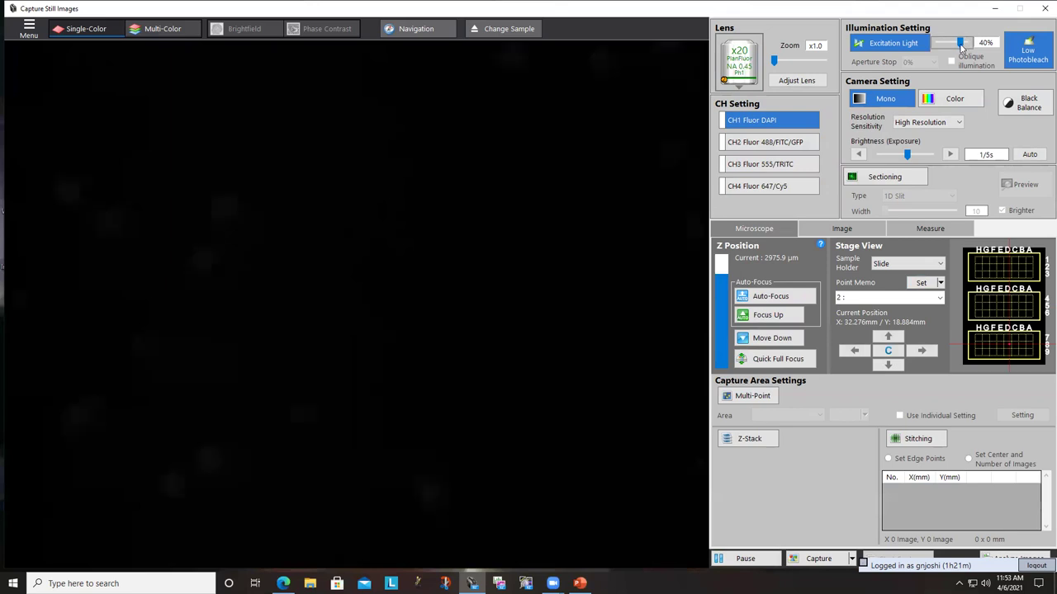
pyautogui.moveTo(960, 47)
pyautogui.mouseDown()
pyautogui.moveTo(937, 44)
pyautogui.moveTo(971, 48)
pyautogui.moveTo(957, 46)
pyautogui.mouseUp()
pyautogui.click(971, 46)
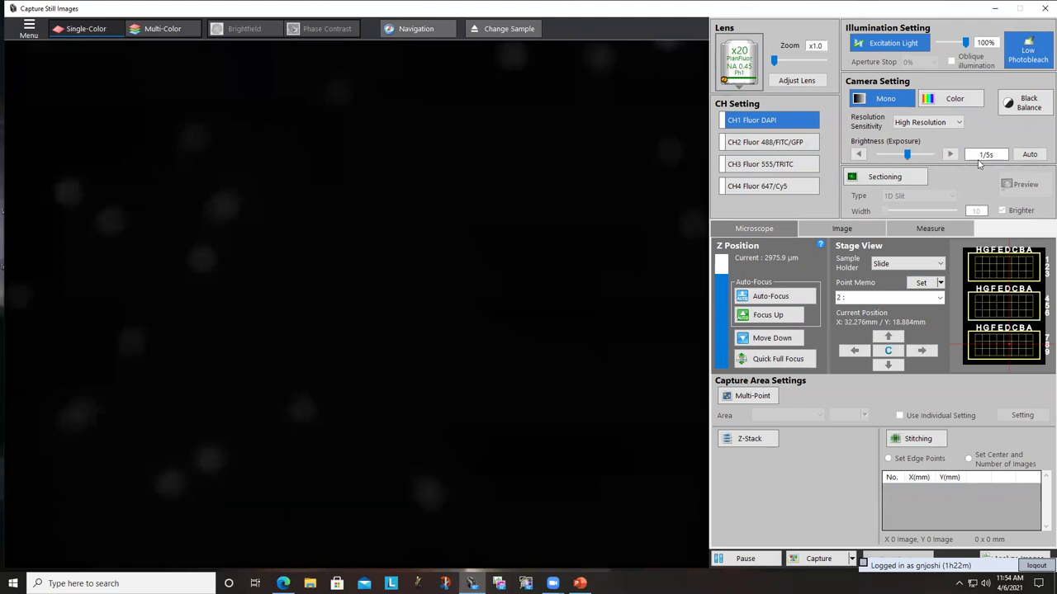
# - Auto-focus the DAPI image, allowing Low Photobleach to turn off for focusing and re-enabling it when focusing ends
pyautogui.click(782, 299)
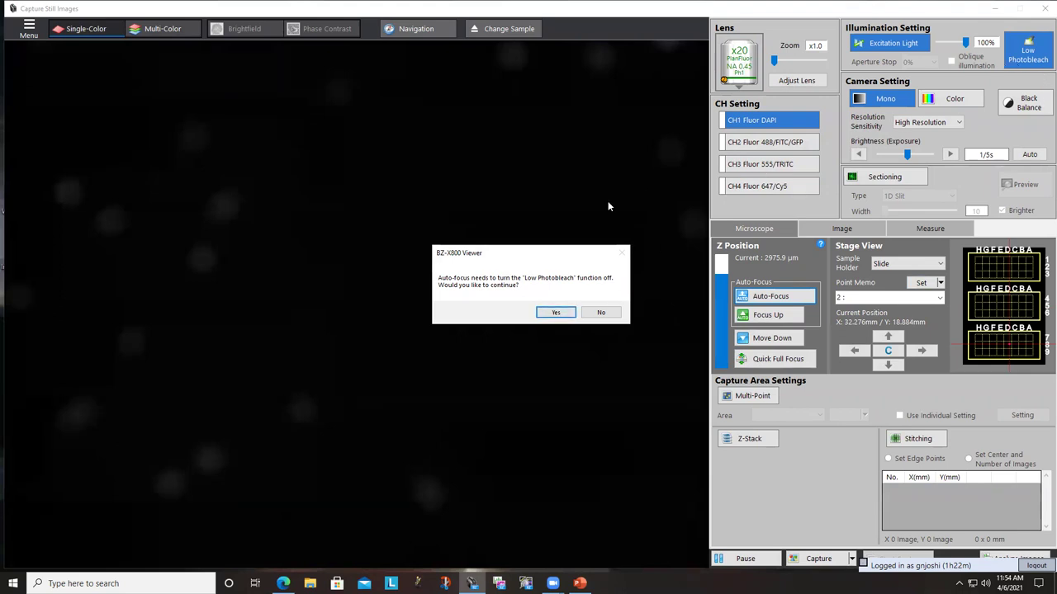
pyautogui.click(556, 312)
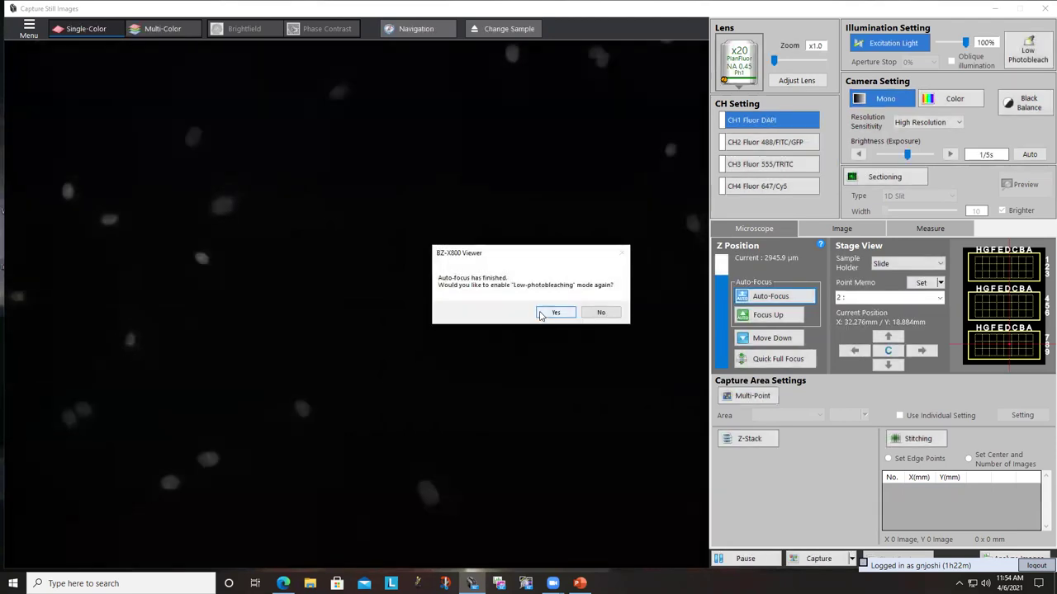
pyautogui.click(554, 313)
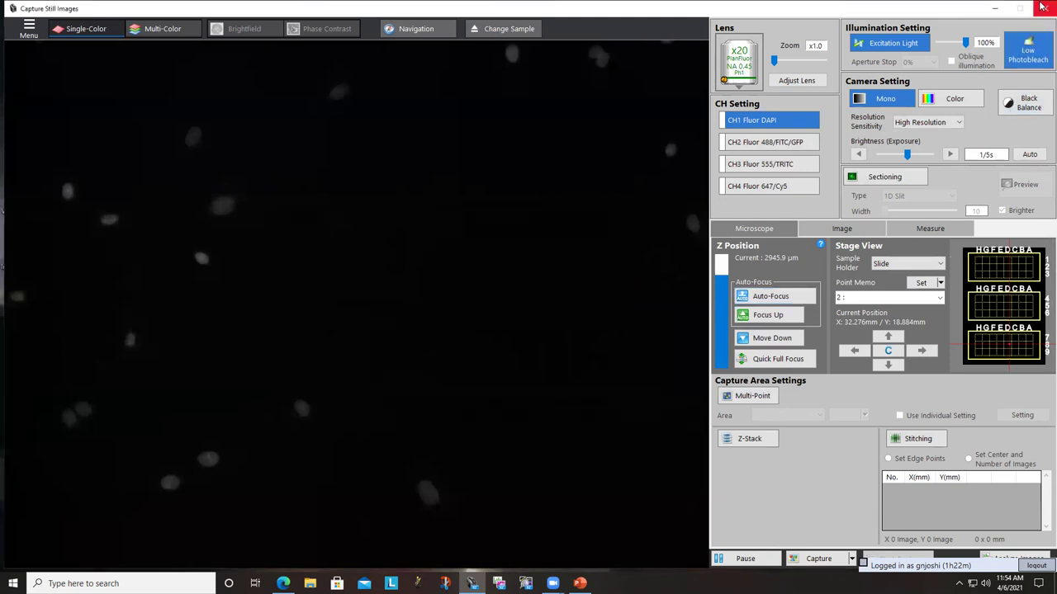
pyautogui.click(1030, 63)
# - Shift the sample in the live image to about X 32.767 mm, Y 18.953 mm
pyautogui.moveTo(196, 252); pyautogui.dragTo(361, 246)
pyautogui.moveTo(242, 214); pyautogui.dragTo(429, 226)
pyautogui.moveTo(359, 184); pyautogui.dragTo(437, 168)
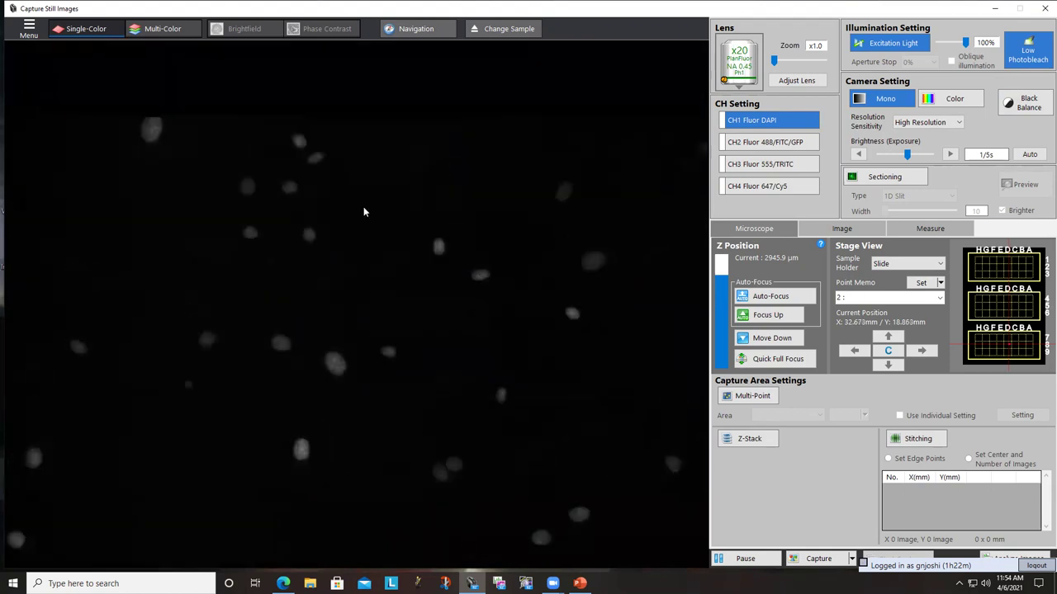
pyautogui.moveTo(269, 195); pyautogui.dragTo(394, 238)
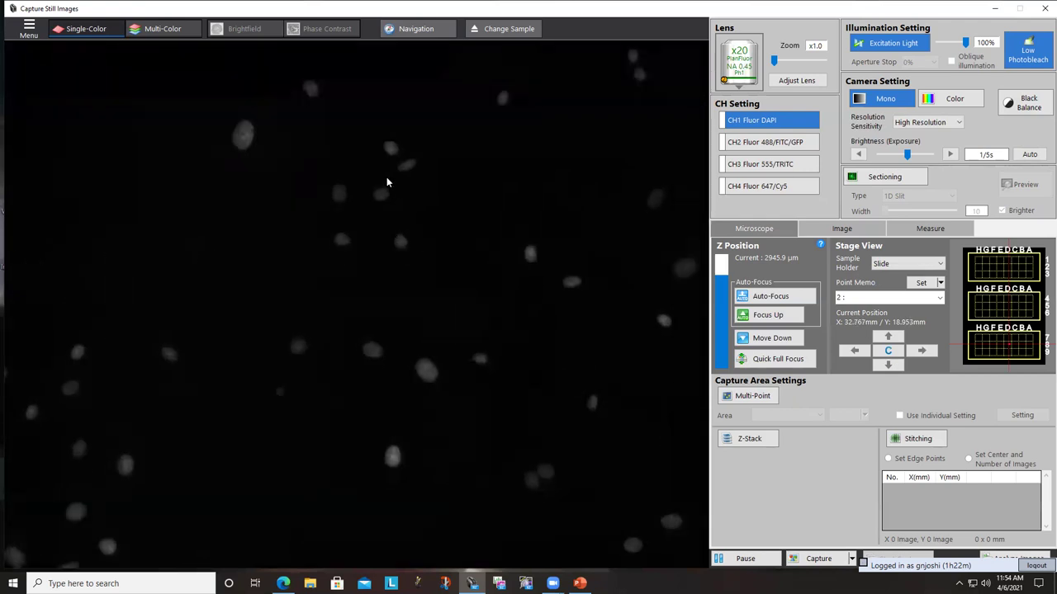
# - Create a navigation image of the sample in empty slot 4 and stop its acquisition once the surrounding area is scanned
pyautogui.click(385, 31)
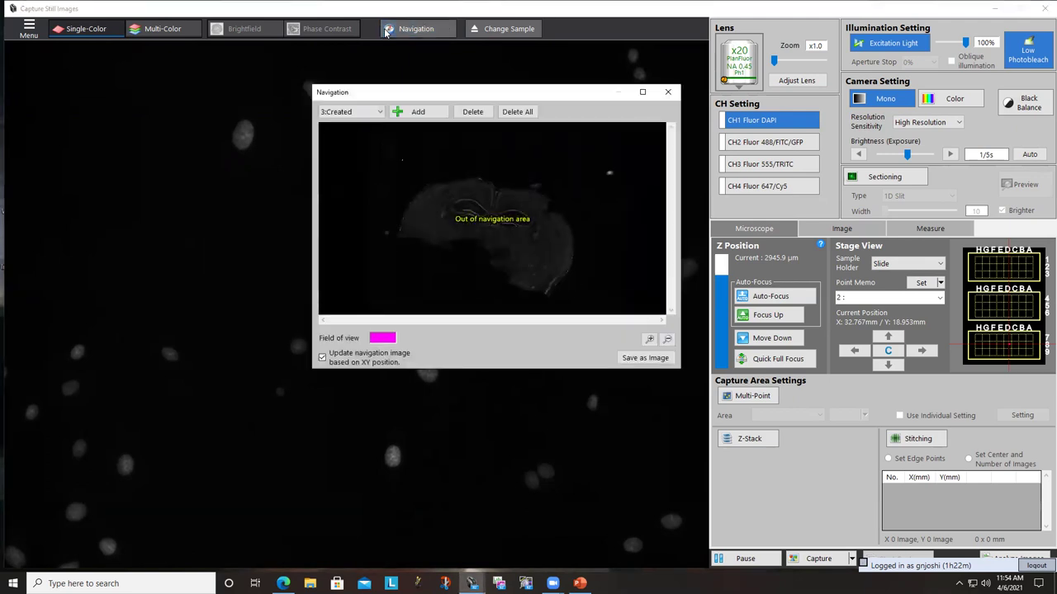
pyautogui.click(368, 112)
pyautogui.click(358, 154)
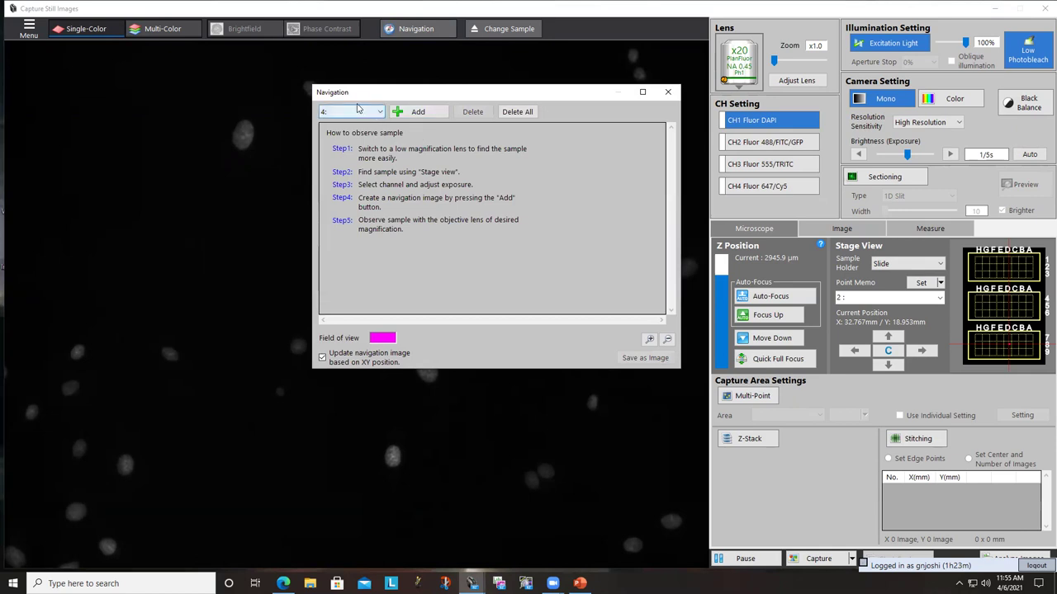
pyautogui.click(399, 114)
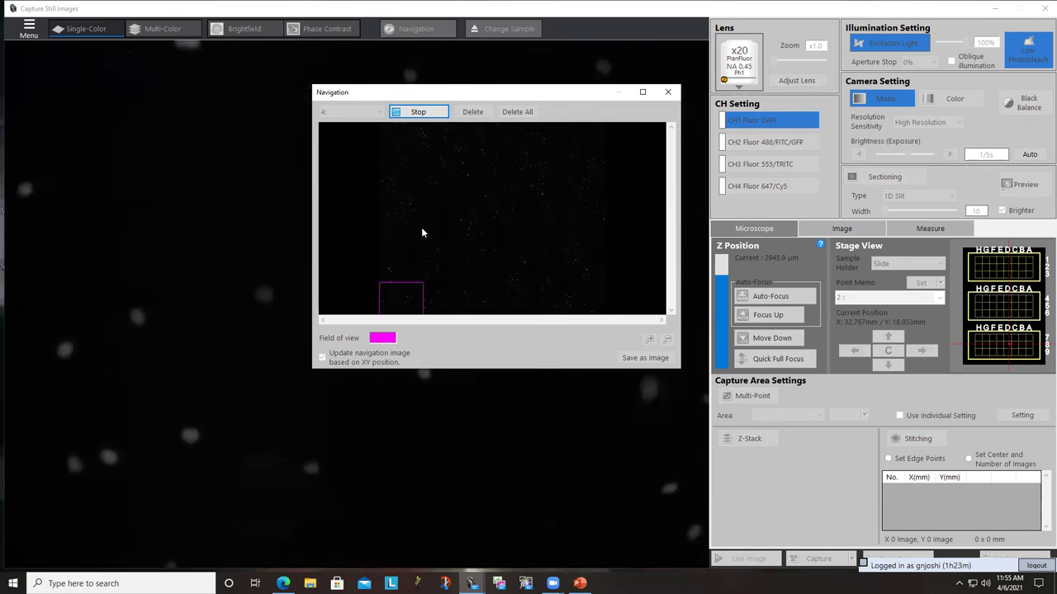
pyautogui.click(418, 116)
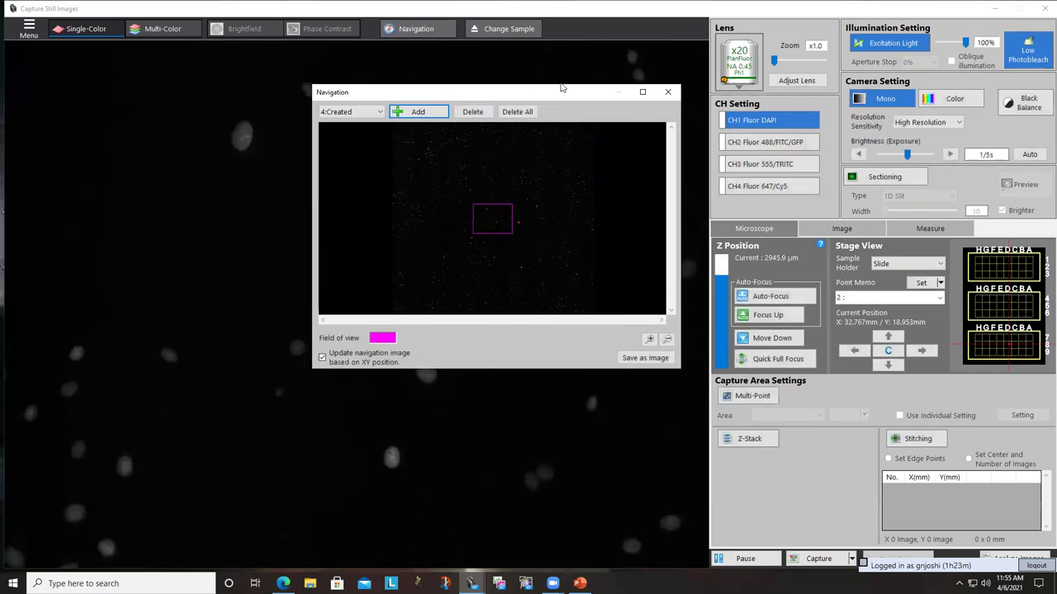
# - Close the navigation window, switch to the CH2 488/FITC/GFP channel and lengthen its exposure to 1/10s
pyautogui.click(666, 93)
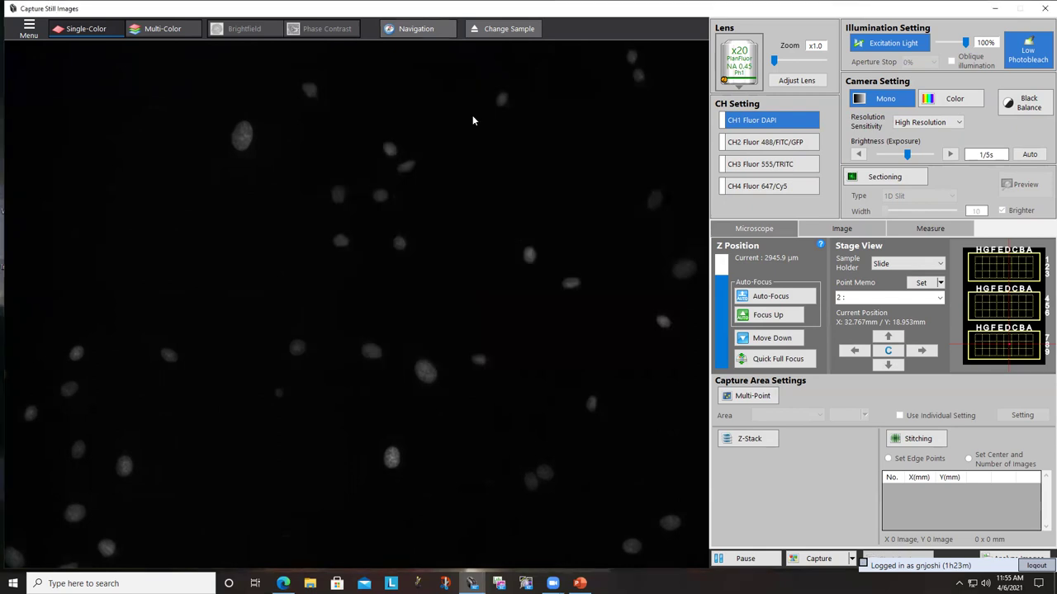
pyautogui.click(446, 35)
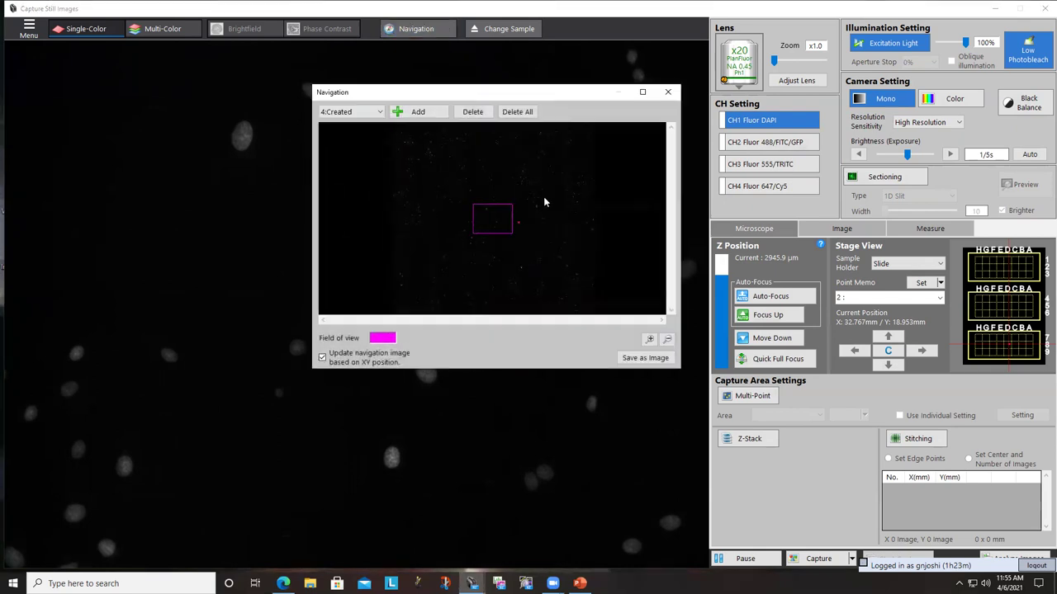
pyautogui.click(668, 93)
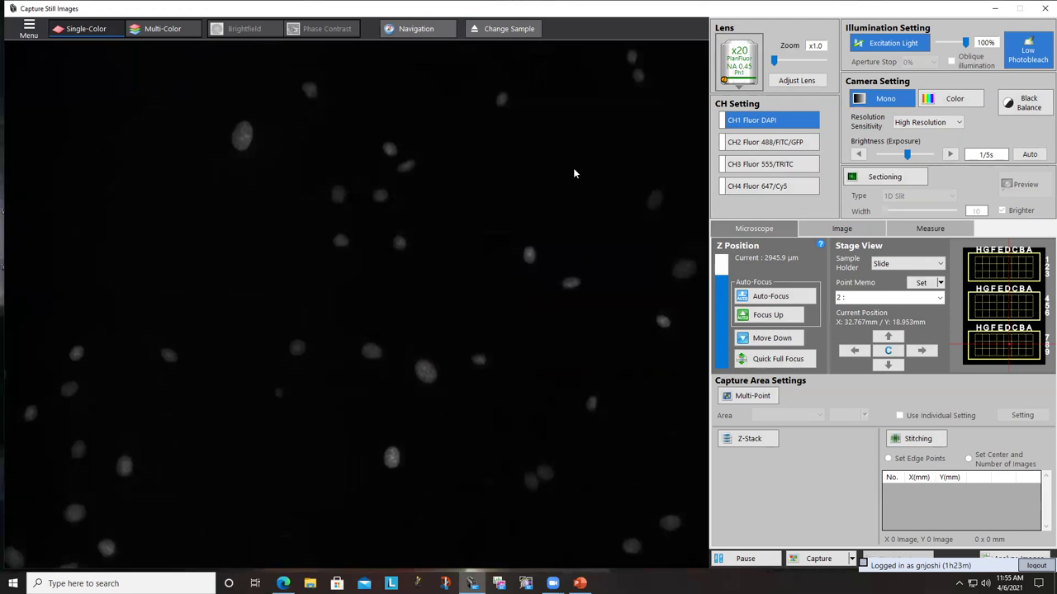
pyautogui.click(732, 145)
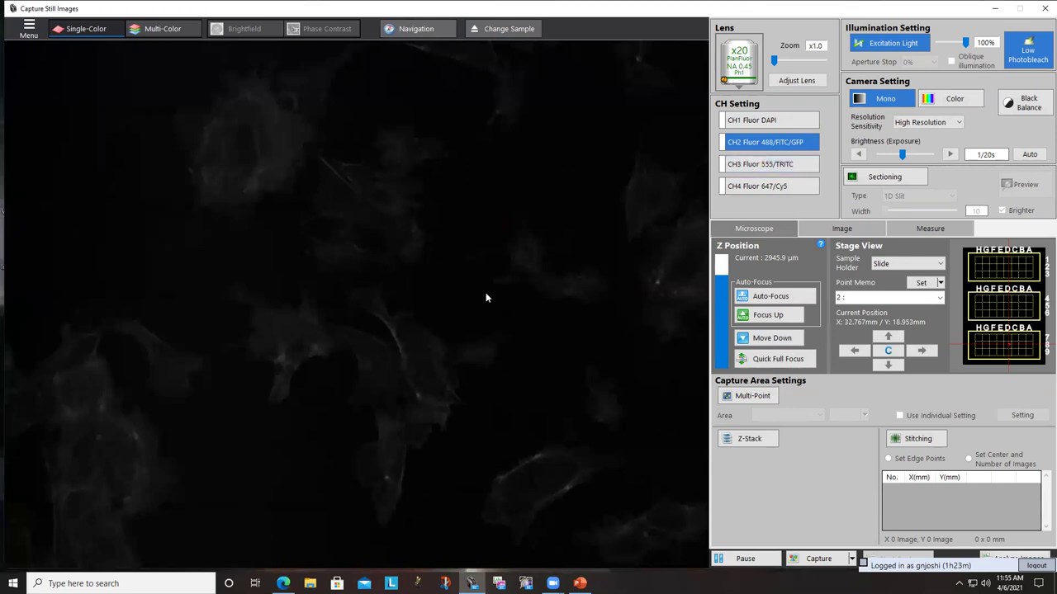
pyautogui.click(949, 154)
pyautogui.click(951, 154)
pyautogui.click(951, 154)
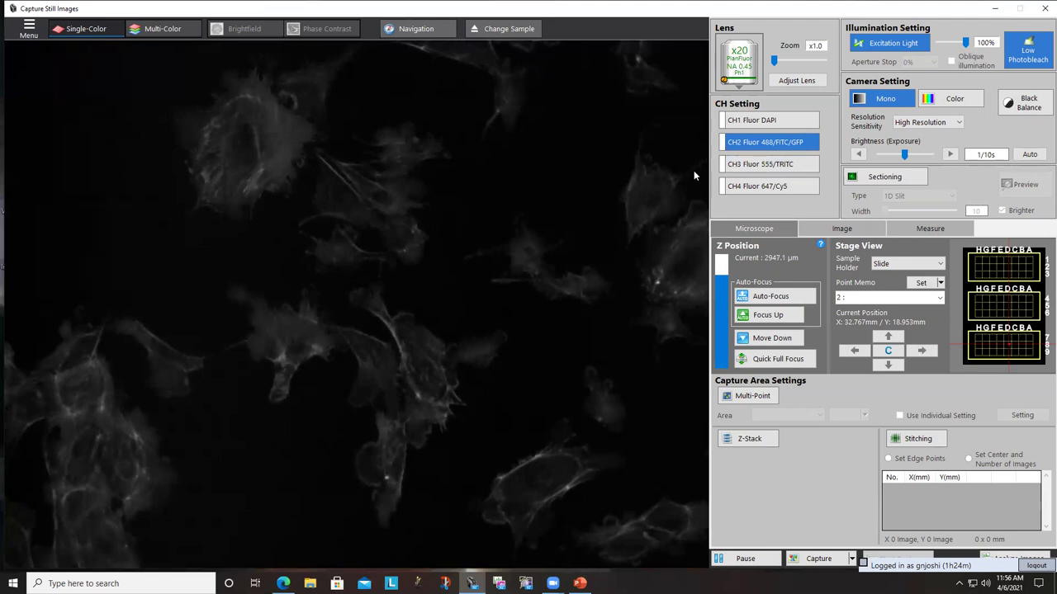
# - Create a navigation image in slot 5 from the CH2 signal and move the stage to about X 32.373 mm, Y 18.626 mm
pyautogui.click(408, 31)
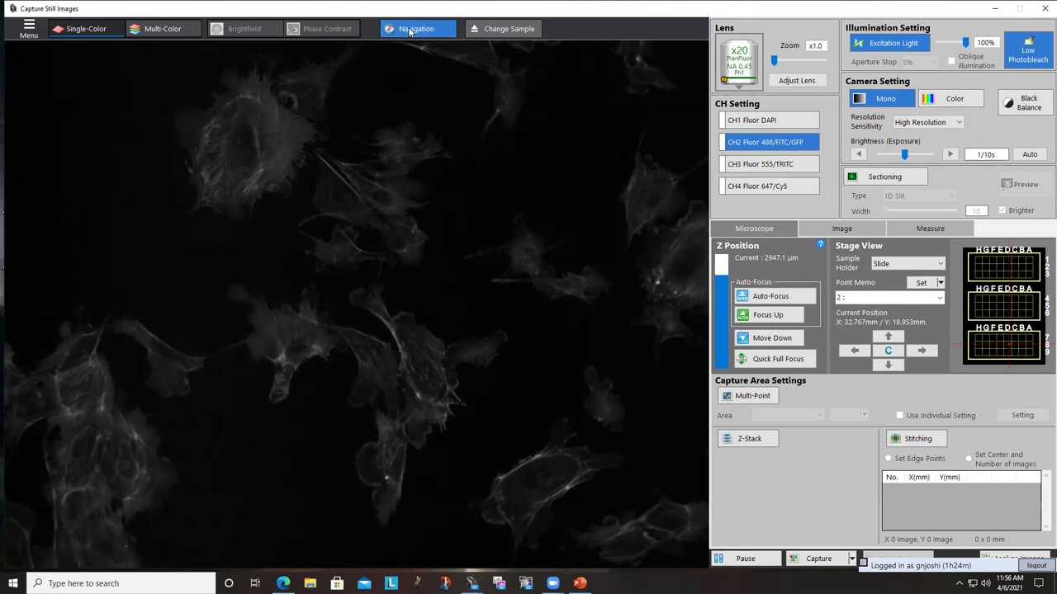
pyautogui.click(406, 112)
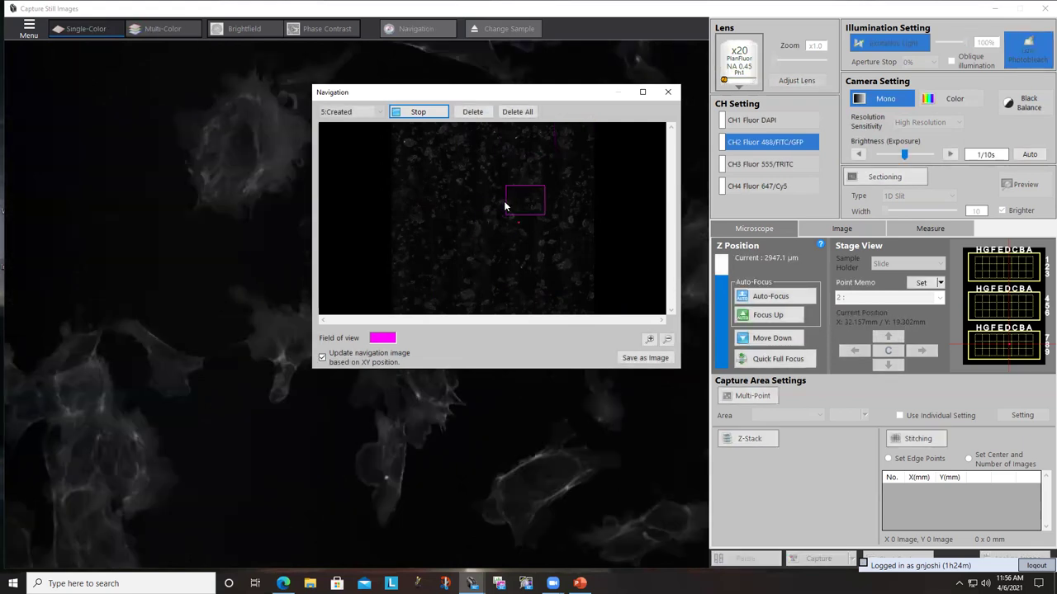
pyautogui.click(512, 237)
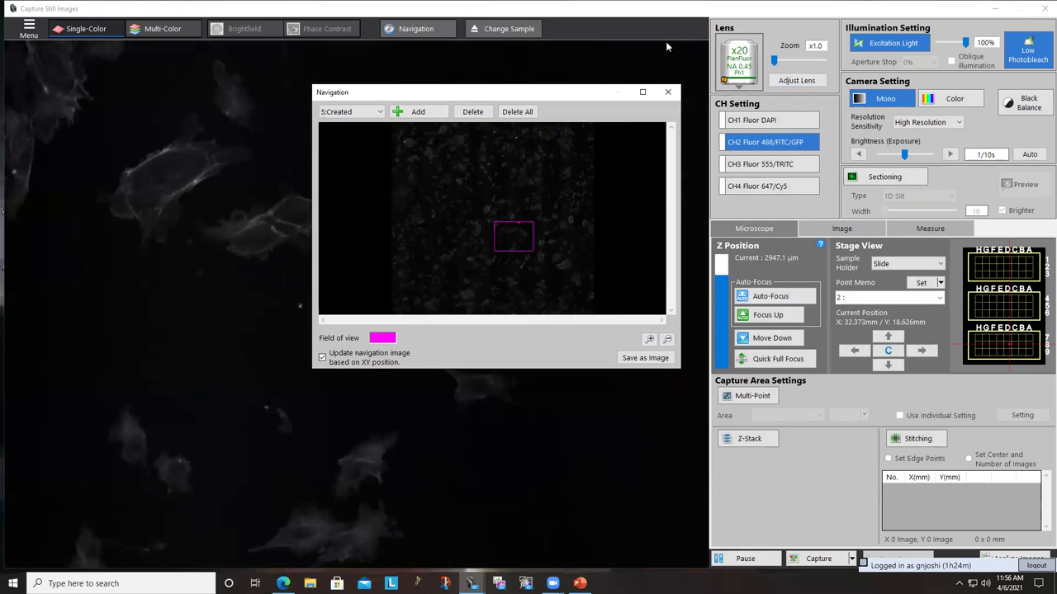
# - Change to the x40 PlanFluor NA 0.60 objective and go to about X 32.854 mm, Y 19.169 mm on the navigation image
pyautogui.click(728, 68)
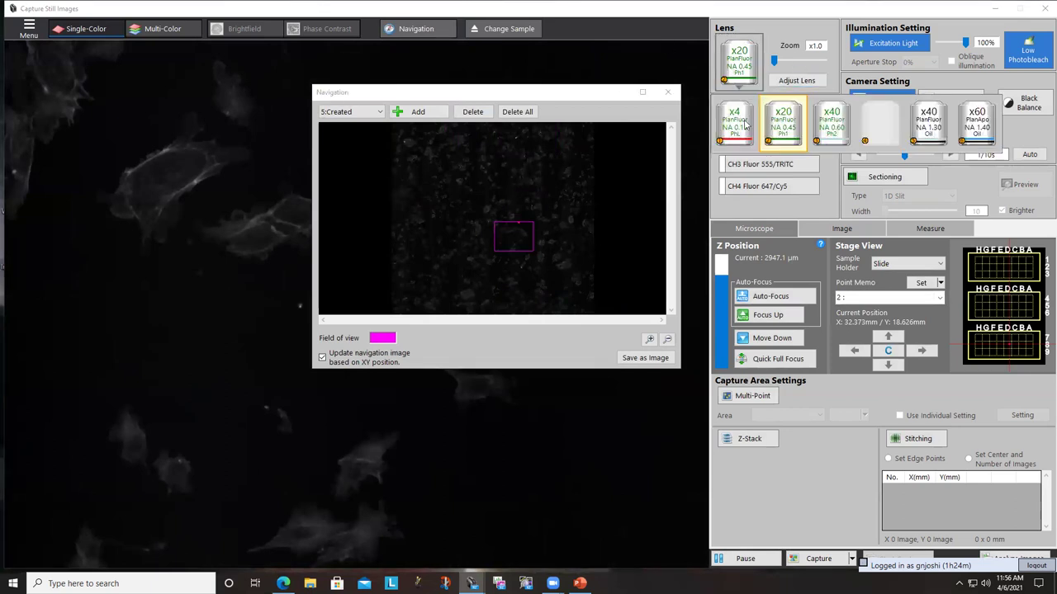
pyautogui.click(842, 122)
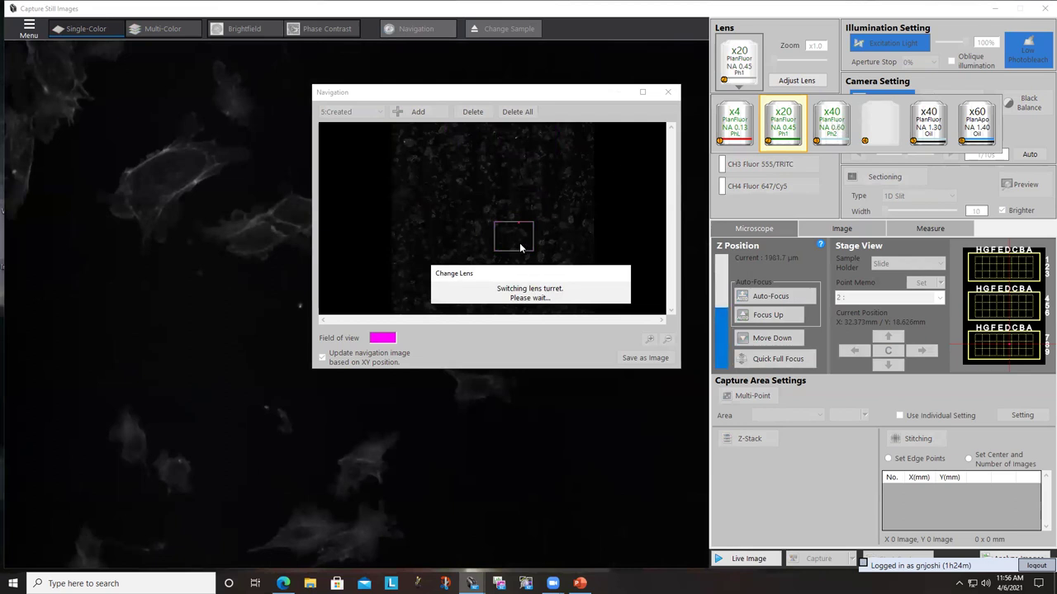
pyautogui.doubleClick(488, 214)
pyautogui.doubleClick(487, 206)
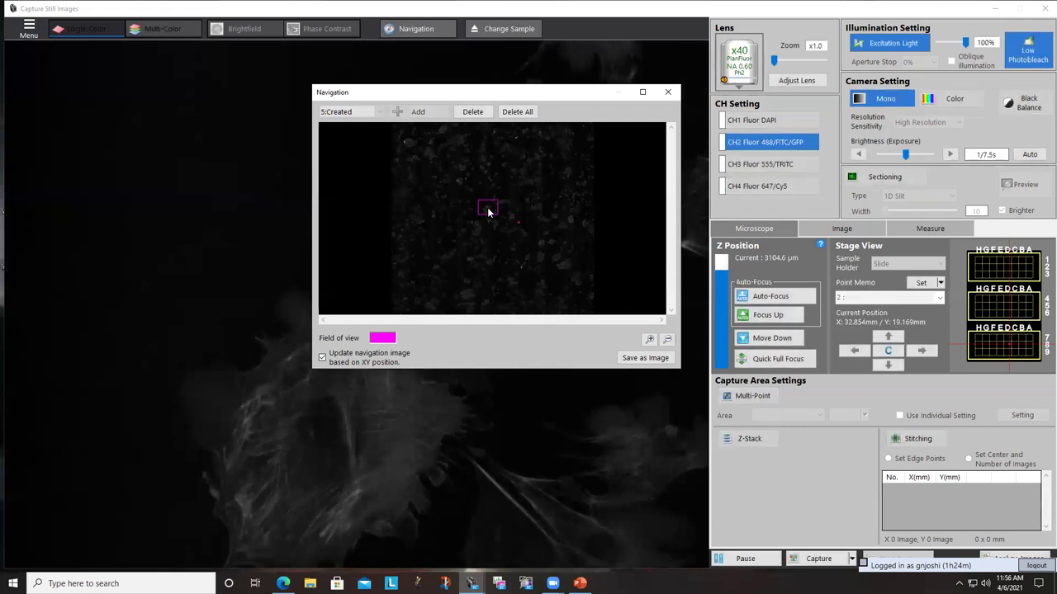
# - Close the navigation window and shift the sample in the live image to about X 32.801 mm, Y 19.063 mm
pyautogui.moveTo(215, 441); pyautogui.dragTo(128, 377)
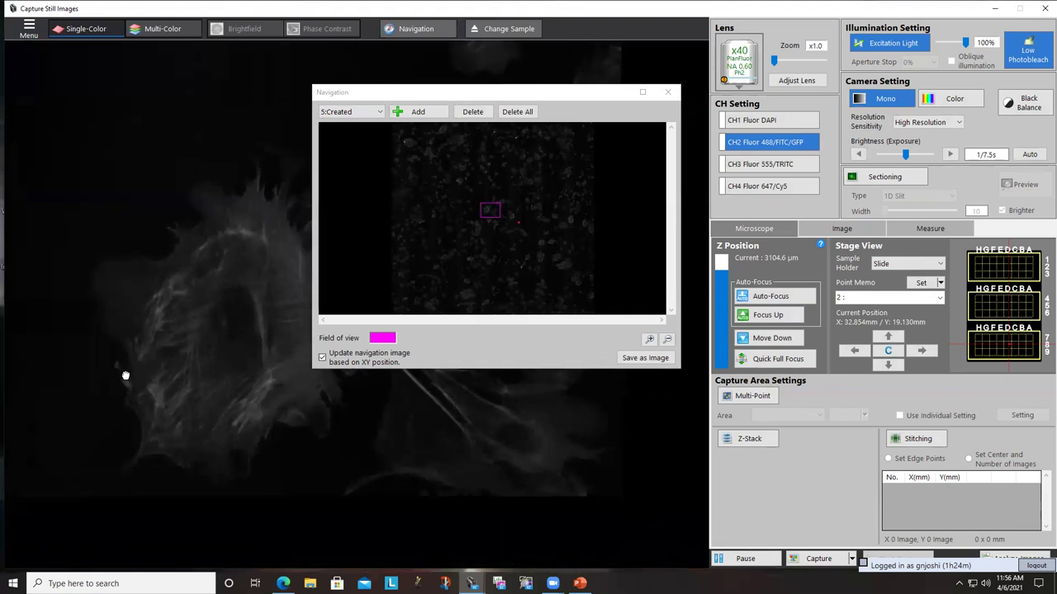
pyautogui.click(669, 92)
pyautogui.moveTo(346, 327); pyautogui.dragTo(338, 296)
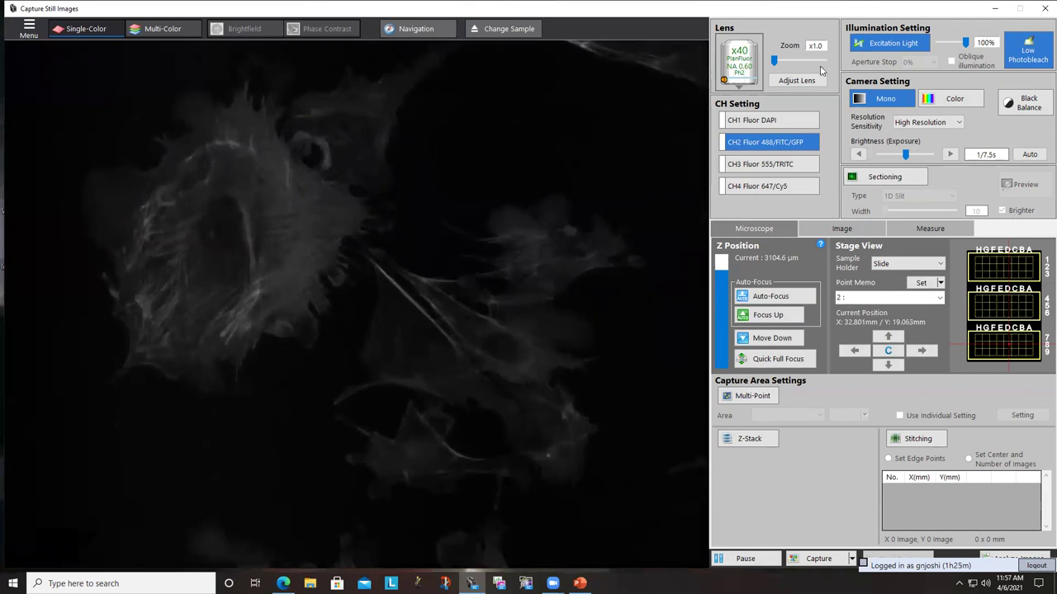
# - Switch to CH3 555/TRITC, set its exposure to 1/1.7s, and check the other channels before returning to CH3
pyautogui.click(767, 164)
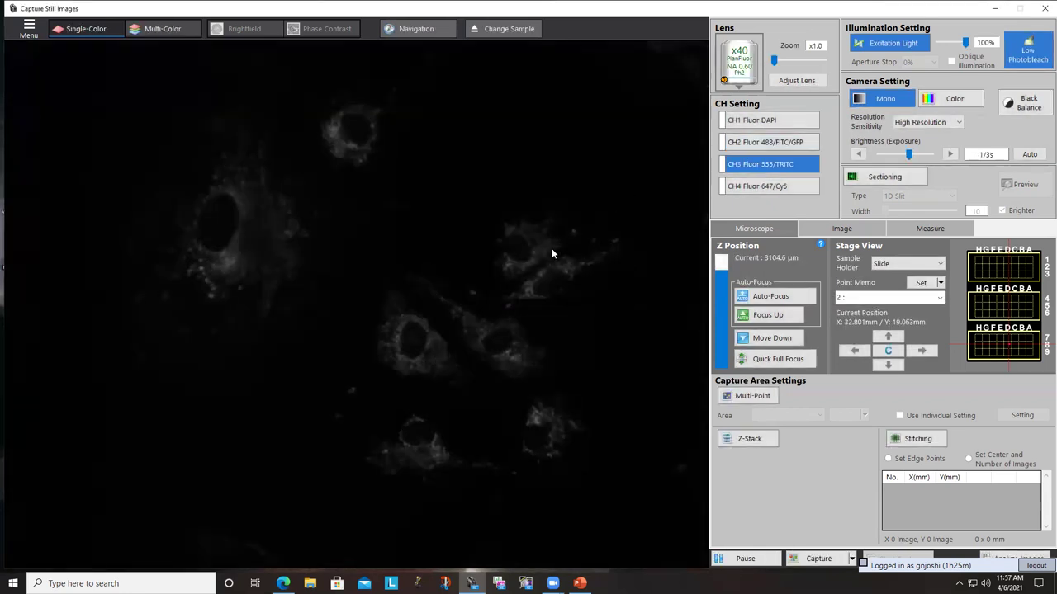
pyautogui.click(950, 154)
pyautogui.click(949, 154)
pyautogui.click(949, 155)
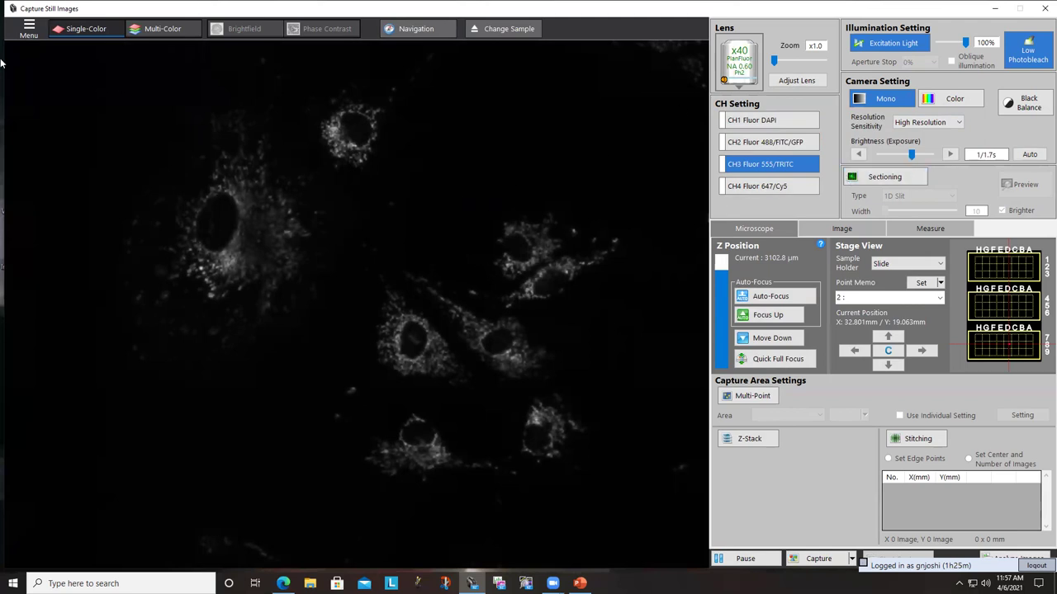
pyautogui.click(768, 122)
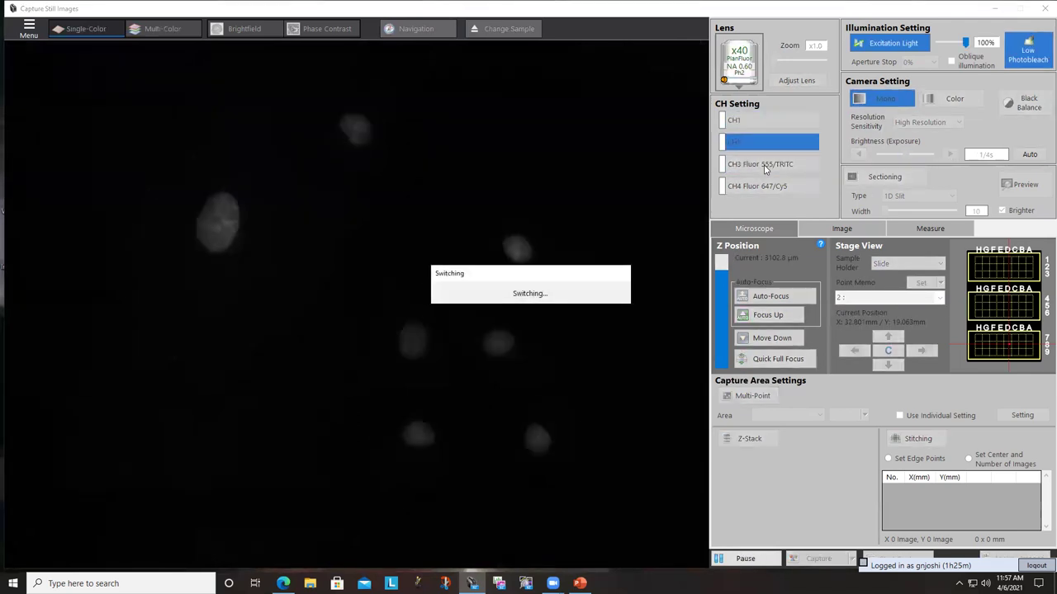
pyautogui.click(777, 166)
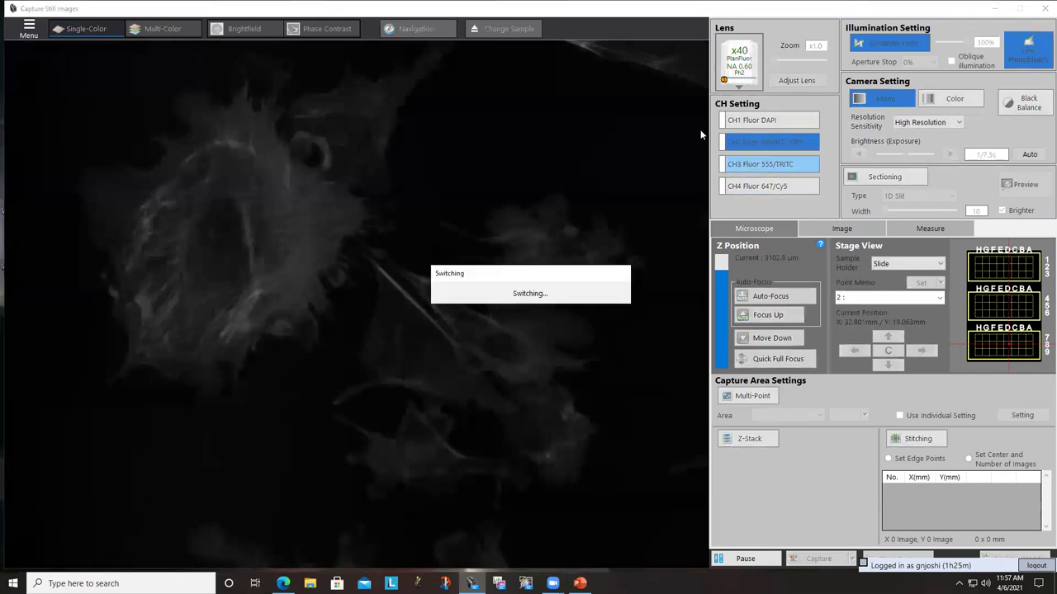
# - Switch to multi-color mode and include the CH1 DAPI and CH2 488/FITC/GFP channels in the overlay
pyautogui.click(151, 31)
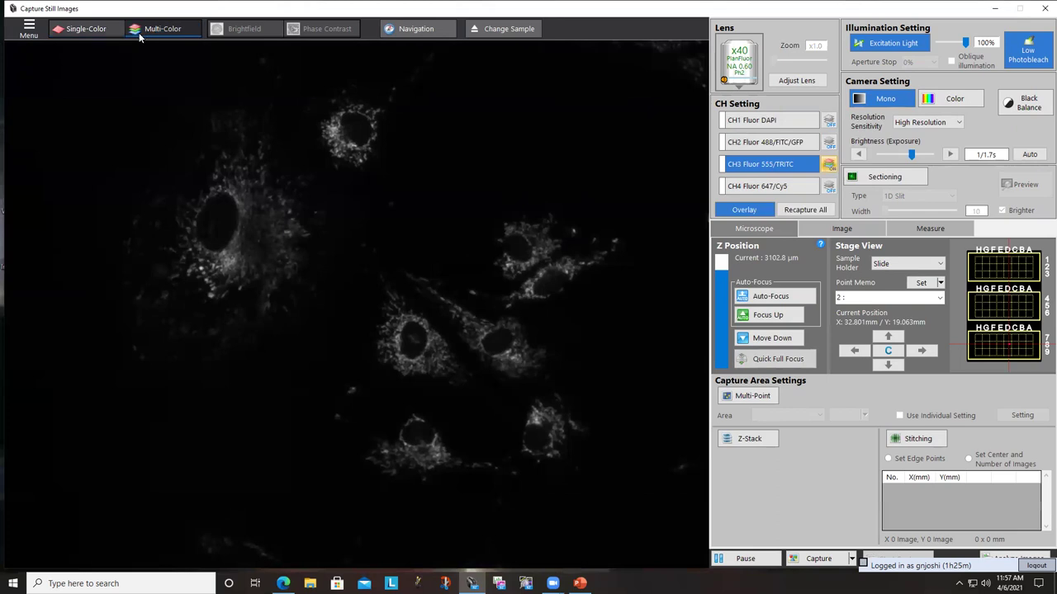
pyautogui.click(829, 143)
pyautogui.click(829, 122)
# - Color CH1 DAPI blue, CH2 488/FITC/GFP green and CH3 555/TRITC purple, and recapture all overlay channels
pyautogui.click(723, 122)
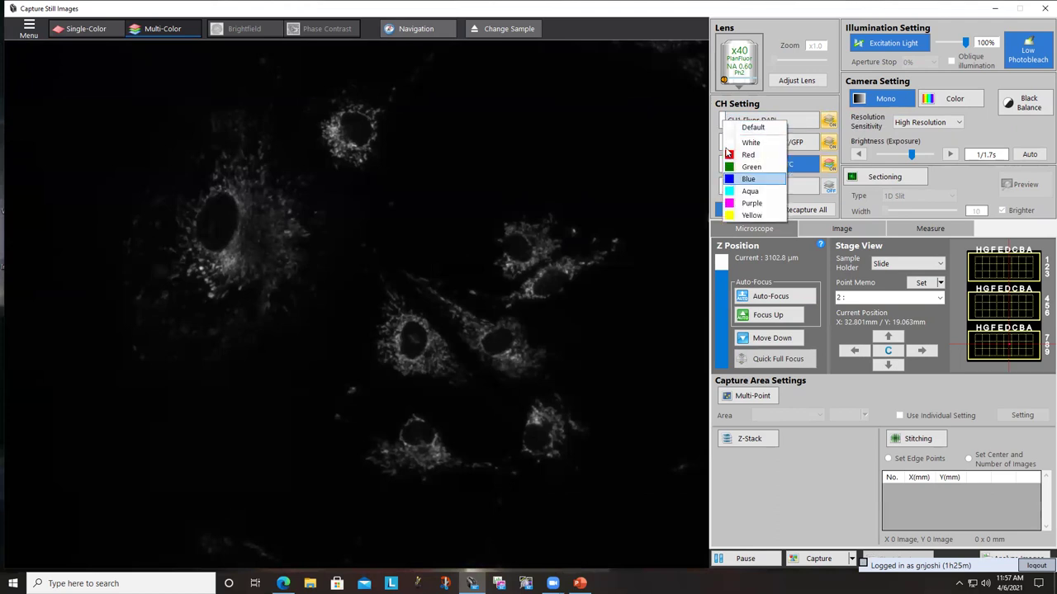
pyautogui.click(725, 147)
pyautogui.click(724, 144)
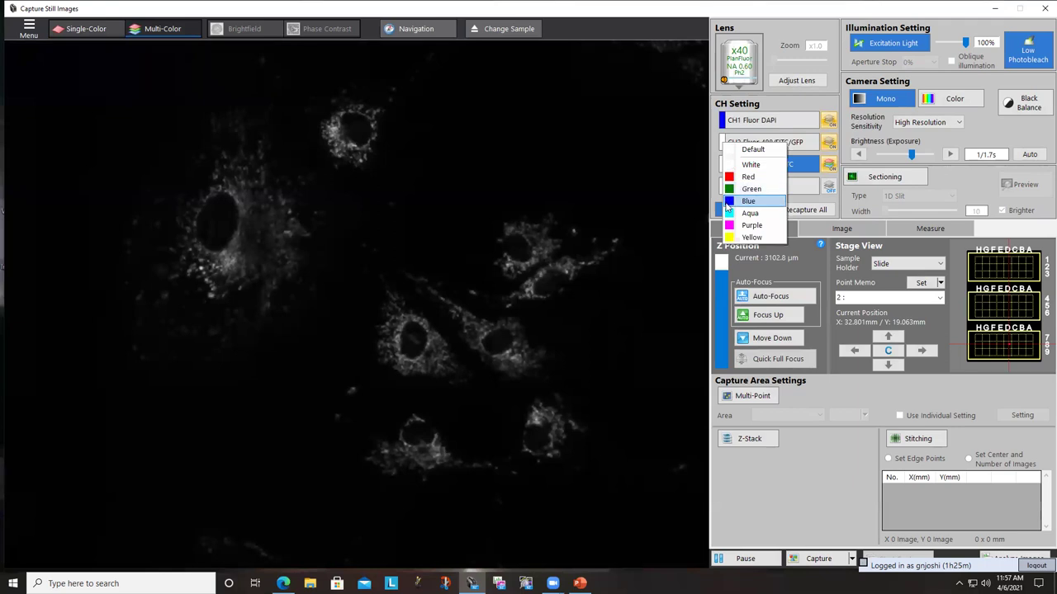
pyautogui.click(730, 189)
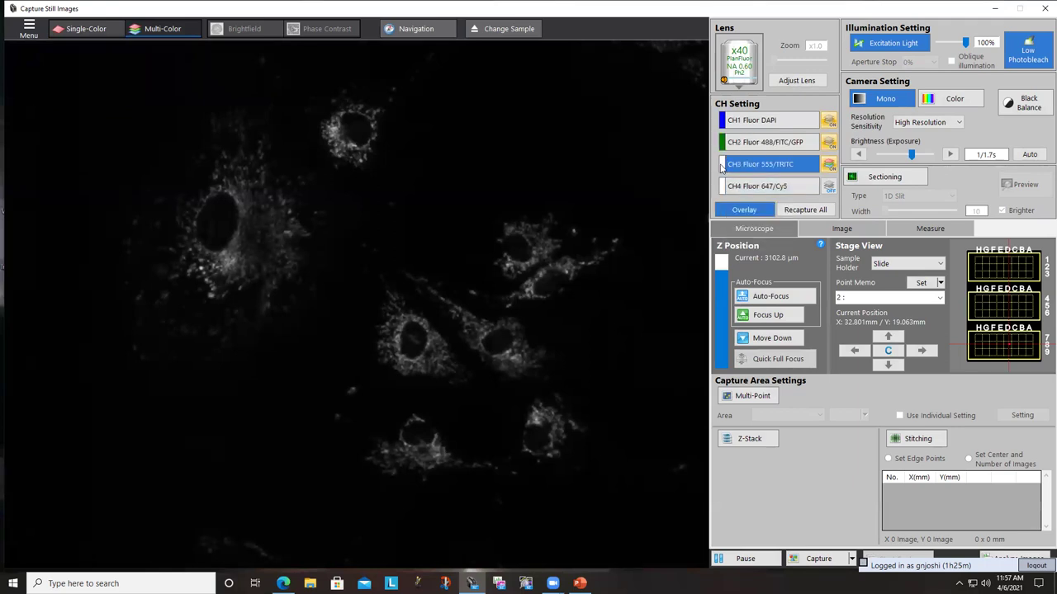
pyautogui.click(724, 169)
pyautogui.click(743, 246)
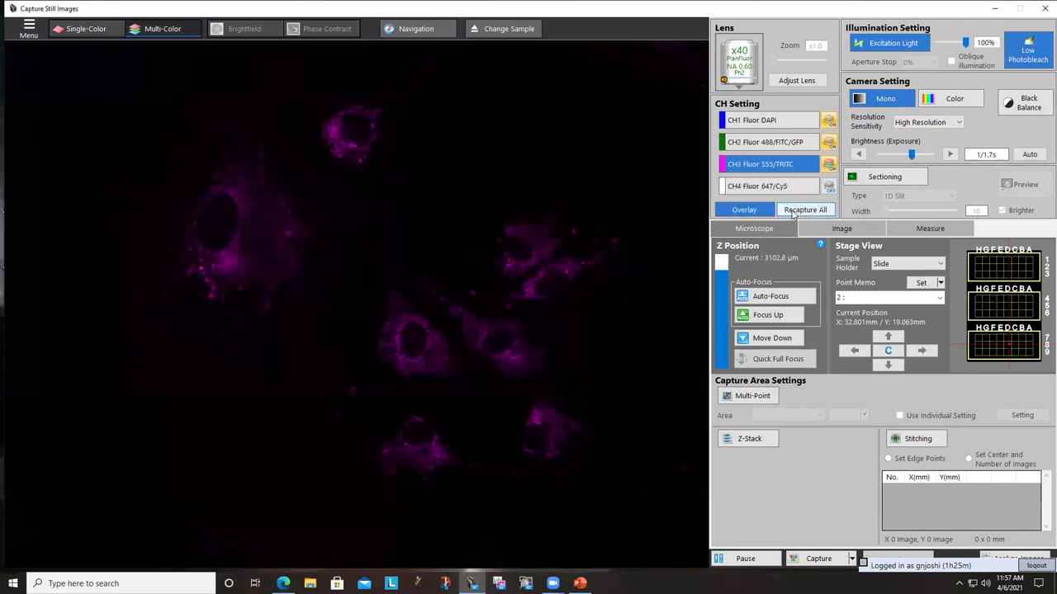
pyautogui.click(801, 210)
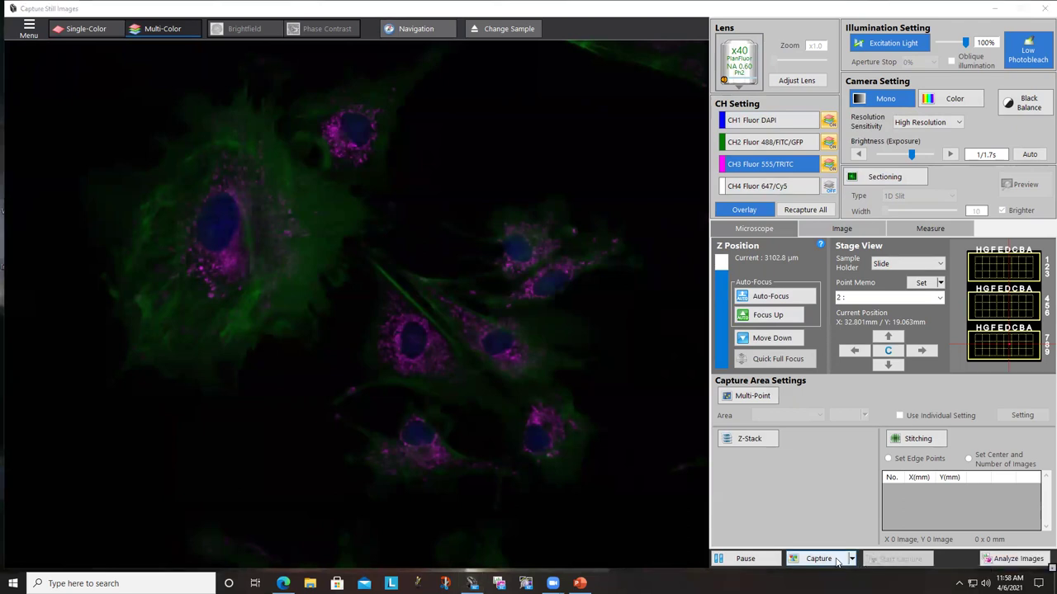
# - Open the capture settings and set the root path to a new folder named 040621-training inside the user's ICI data folder
pyautogui.click(836, 559)
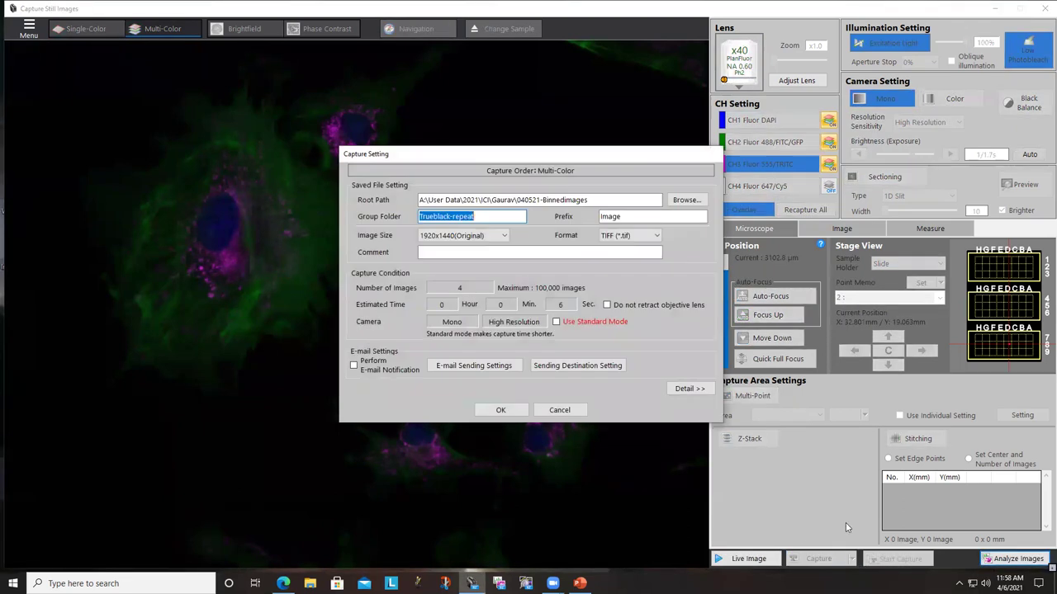
pyautogui.click(673, 200)
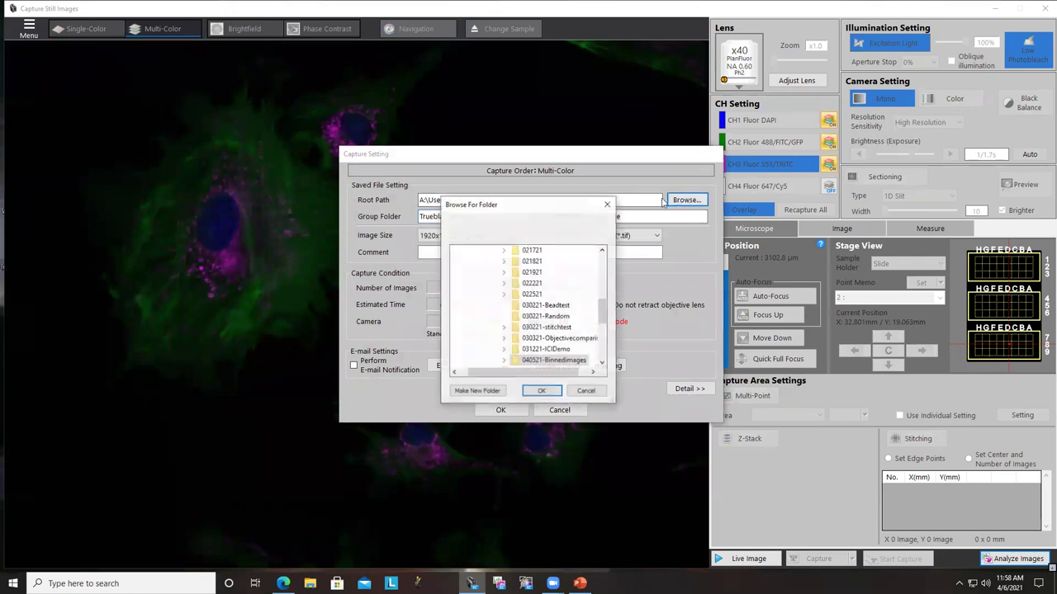
pyautogui.moveTo(604, 319); pyautogui.dragTo(603, 289)
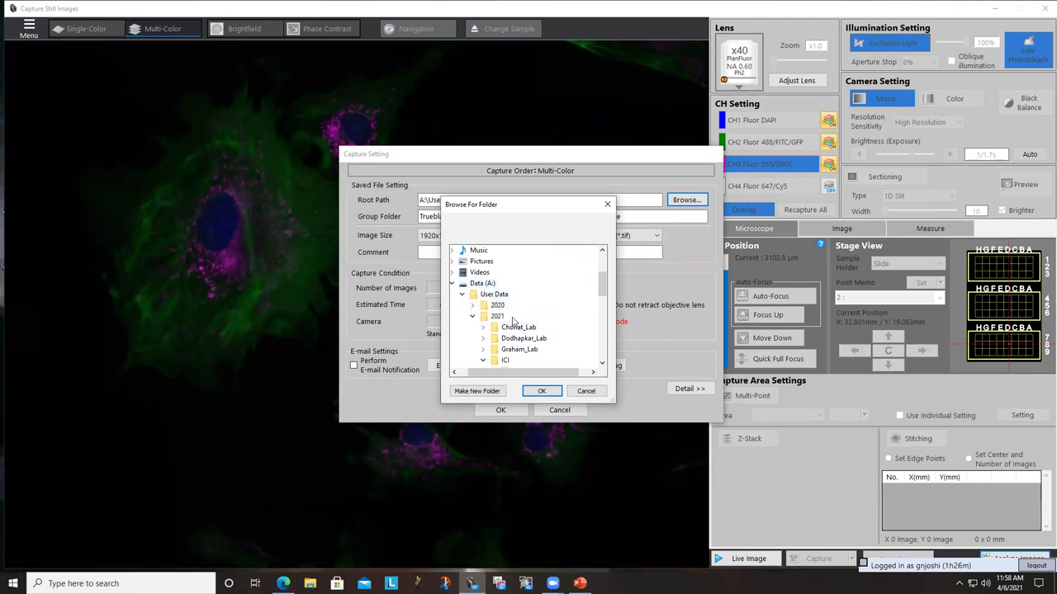
pyautogui.scroll(-6, 498, 320)
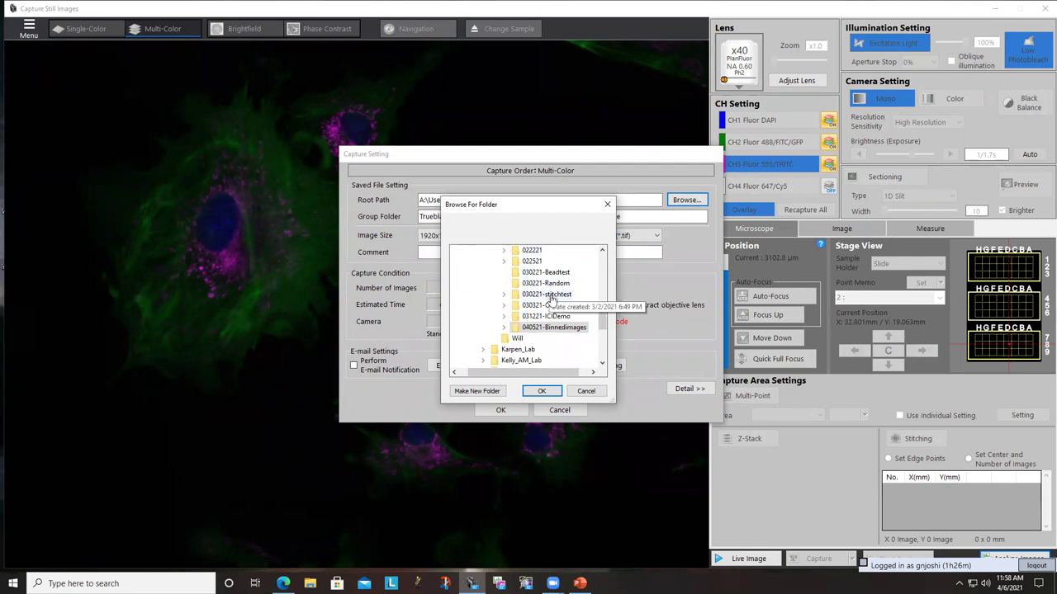
pyautogui.scroll(2, 523, 256)
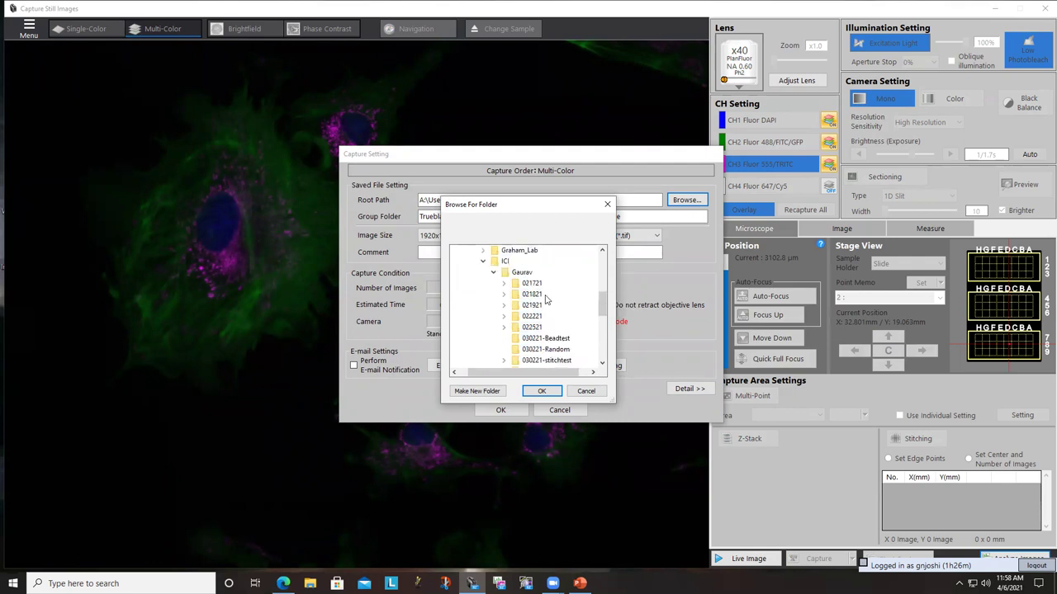
pyautogui.click(478, 391)
pyautogui.write('0406')
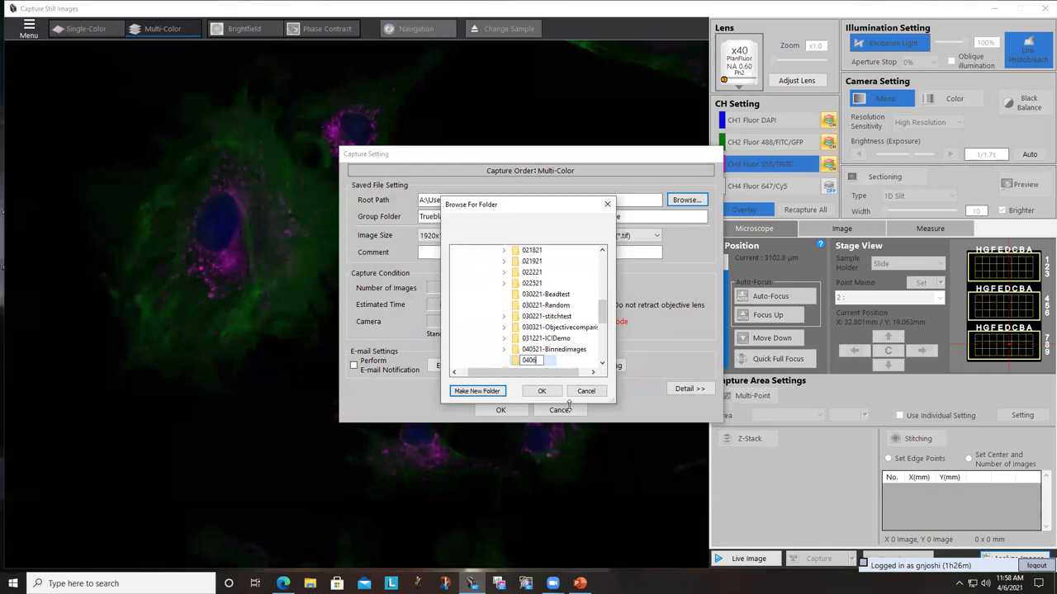
pyautogui.write('21-training')
pyautogui.press('Escape')
pyautogui.click(542, 391)
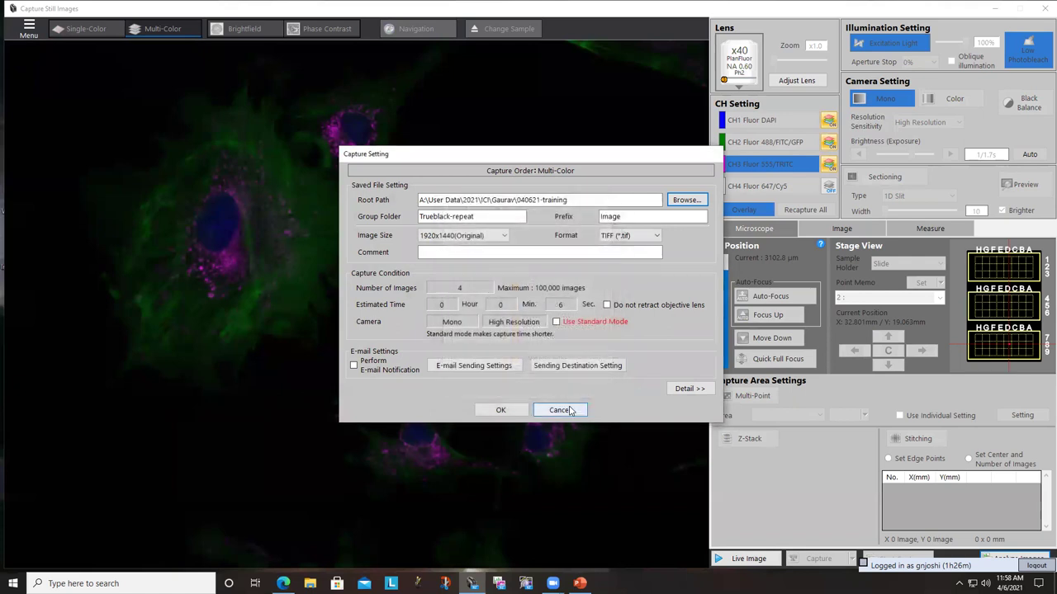
# - Name the group folder Image1 and run the multi-color capture
pyautogui.press('Tab')
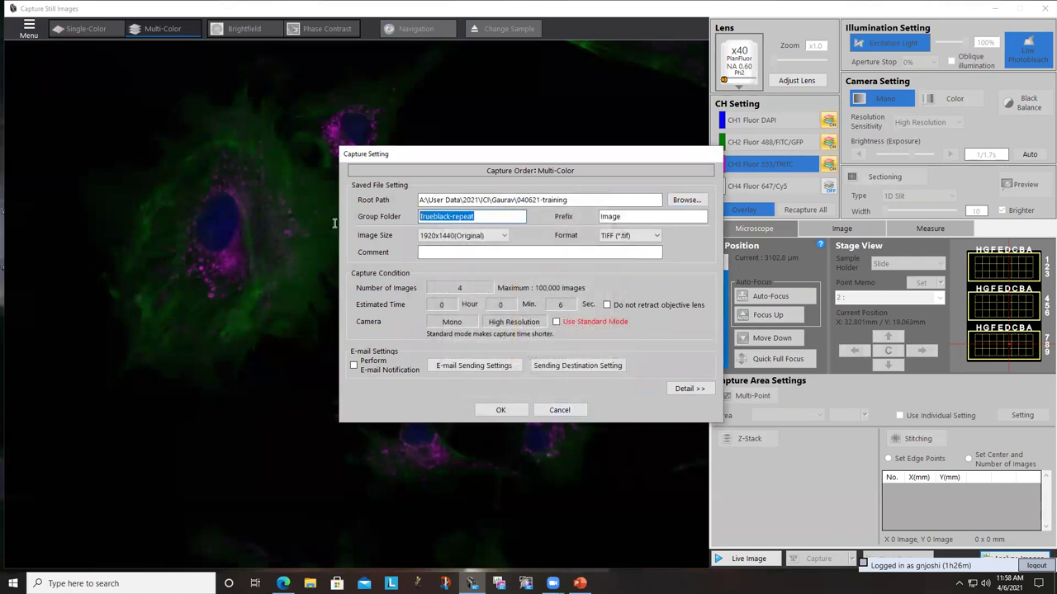
pyautogui.moveTo(532, 159); pyautogui.dragTo(474, 162)
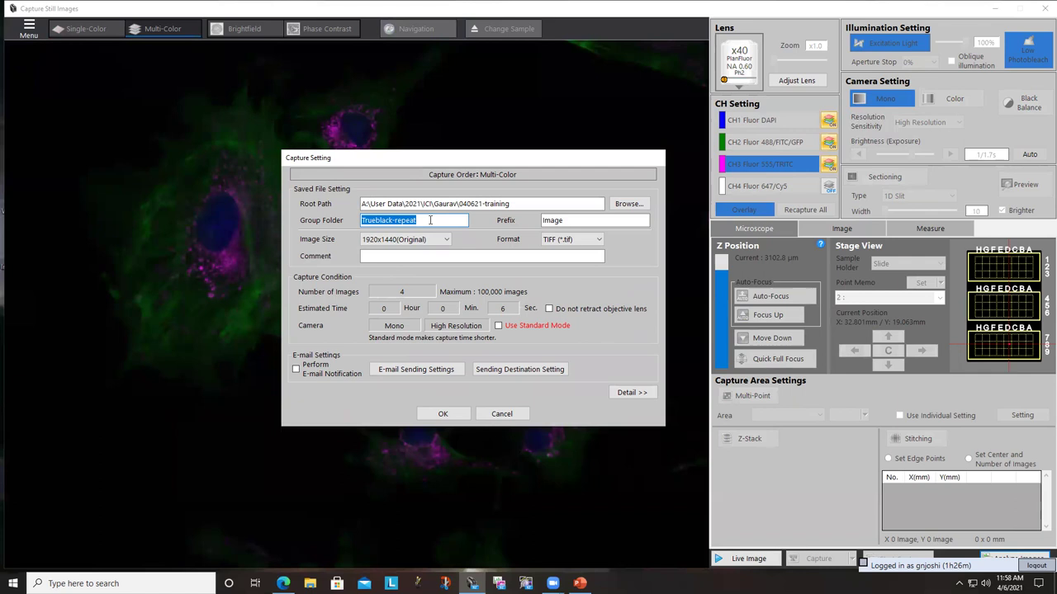
pyautogui.write('Image1')
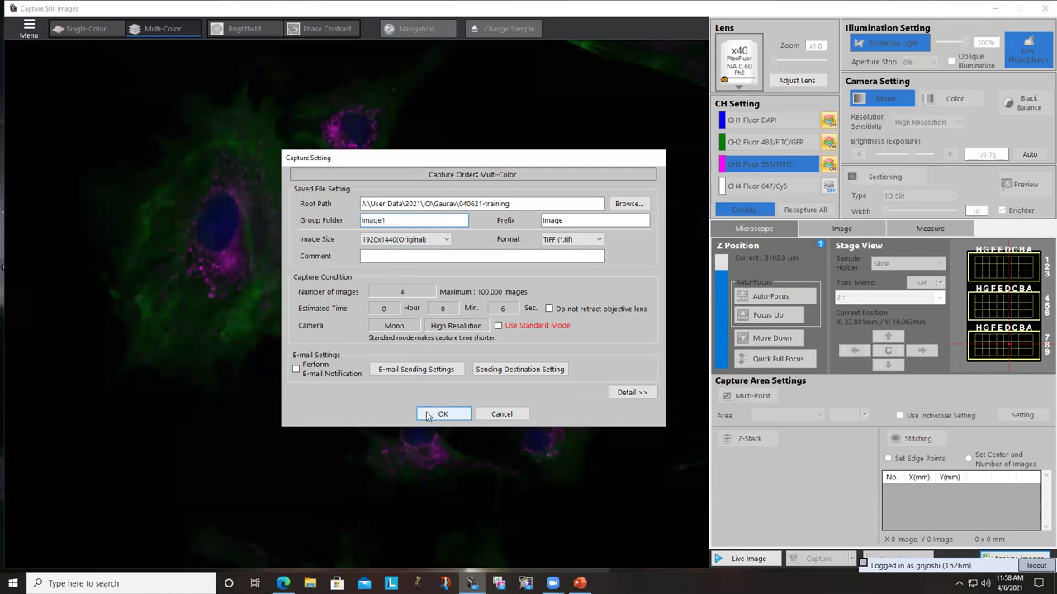
pyautogui.click(427, 416)
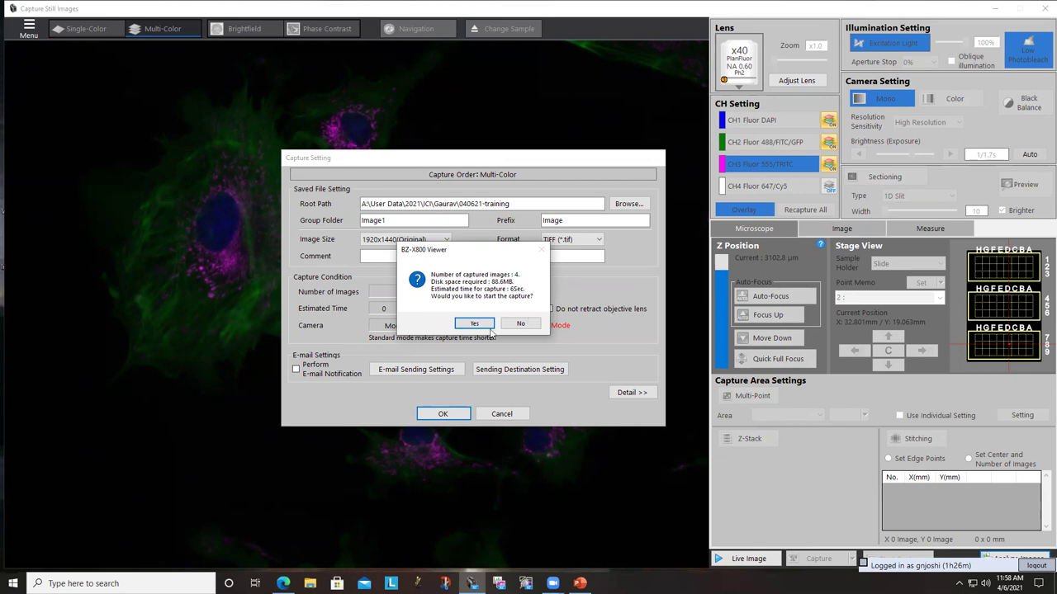
pyautogui.click(474, 324)
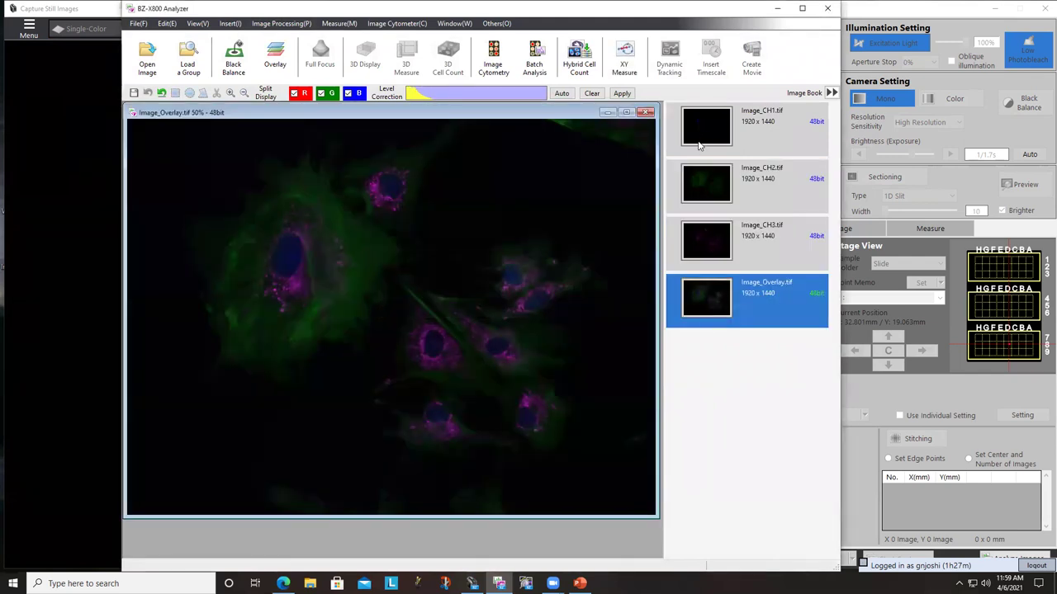
# - Review the captured color images of CH1, CH2, CH3 and the overlay one after another in the BZ-X800 Analyzer
pyautogui.click(698, 146)
pyautogui.click(710, 198)
pyautogui.click(703, 248)
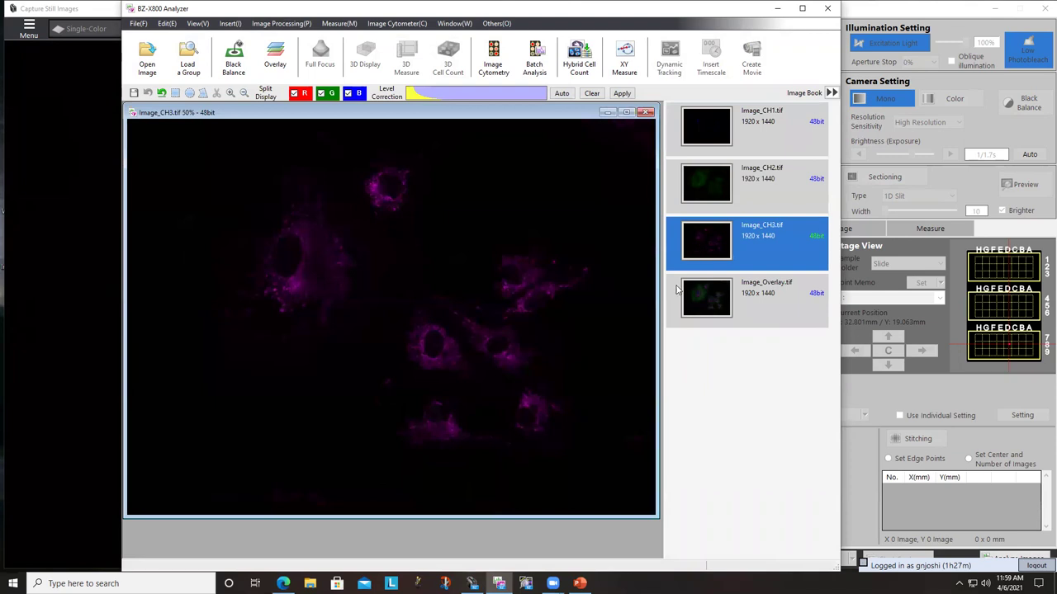
pyautogui.click(702, 298)
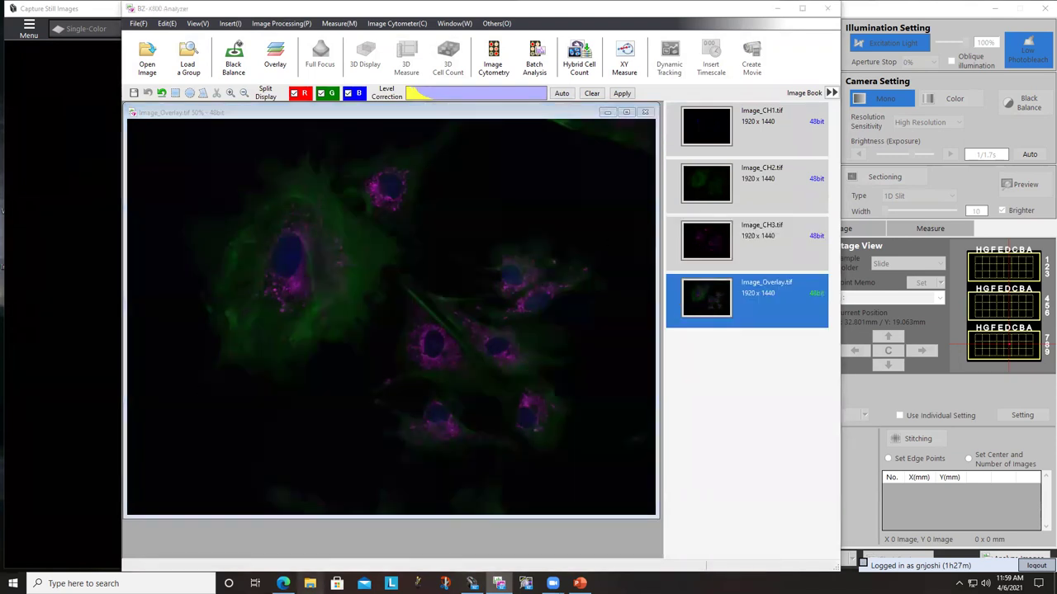
# - Switch to File Explorer and browse the Data (A:) drive's 2021 ICI user data to the Image1 folder inside 040621-training
pyautogui.click(309, 584)
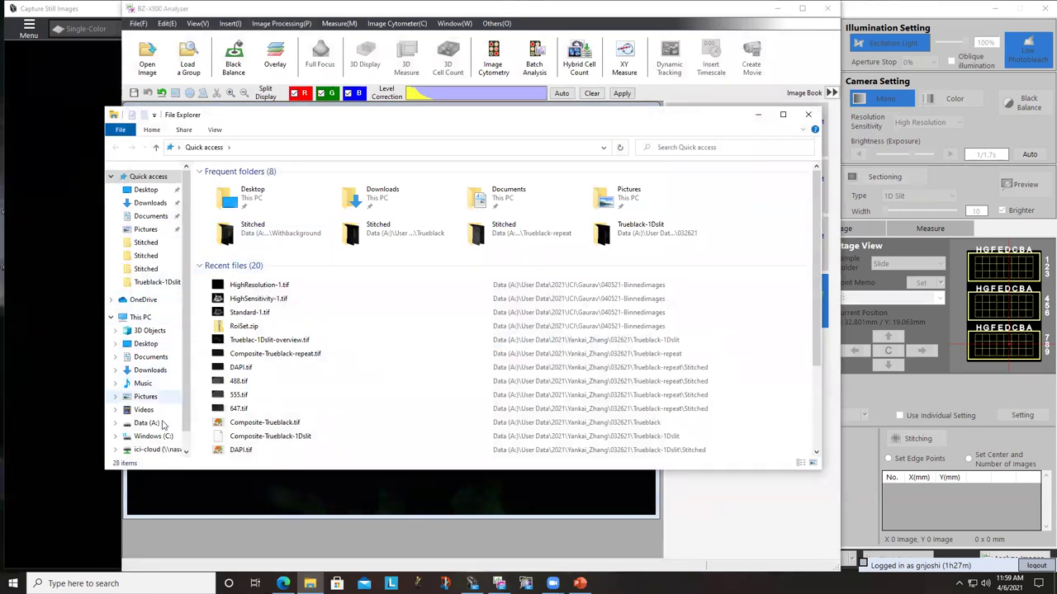
pyautogui.scroll(-1, 157, 409)
pyautogui.click(150, 402)
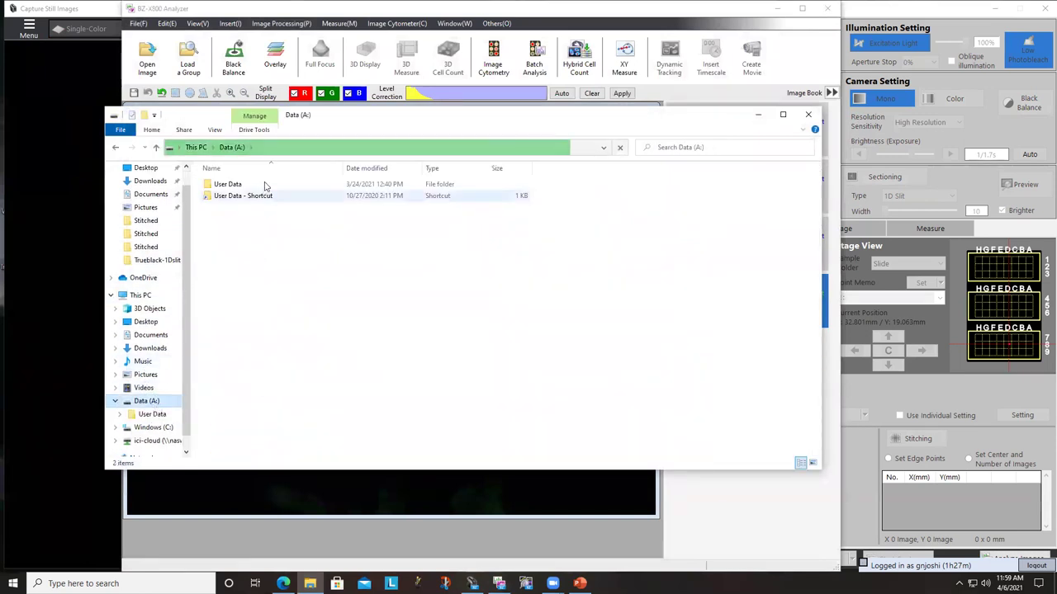
pyautogui.doubleClick(230, 186)
pyautogui.doubleClick(231, 195)
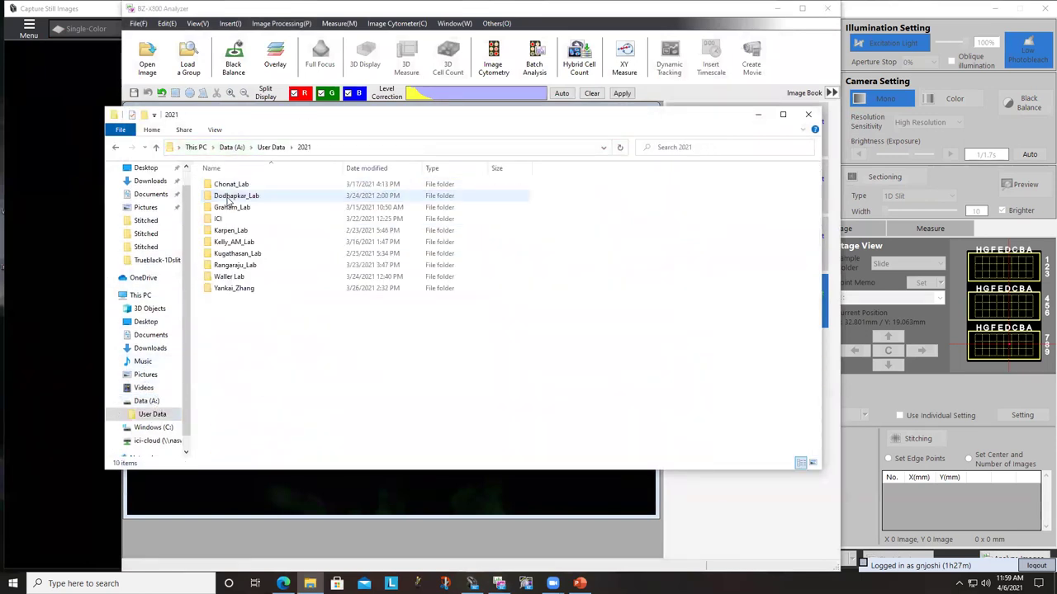
pyautogui.doubleClick(218, 218)
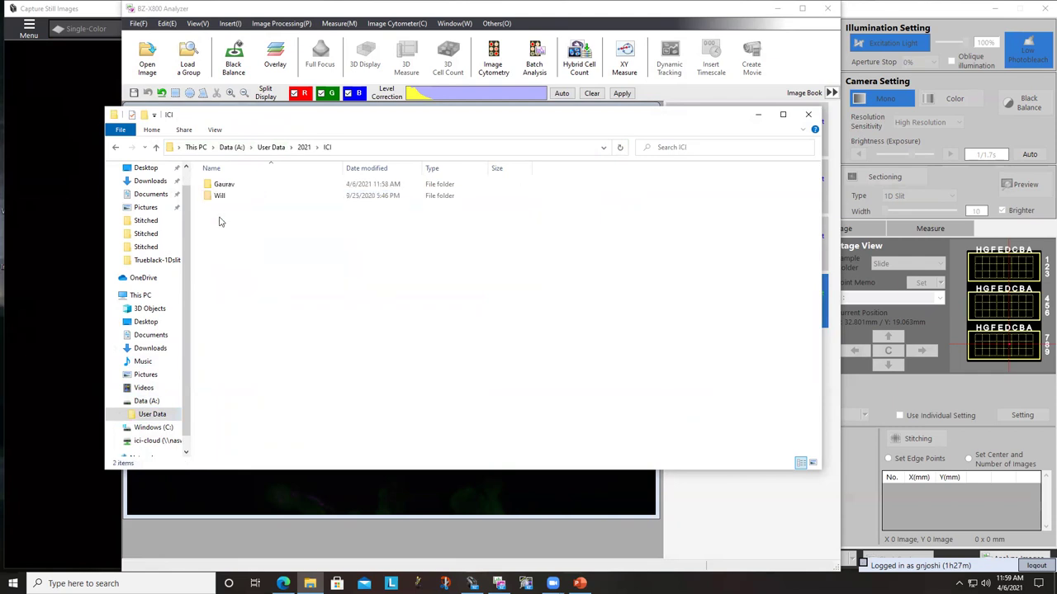
pyautogui.doubleClick(218, 190)
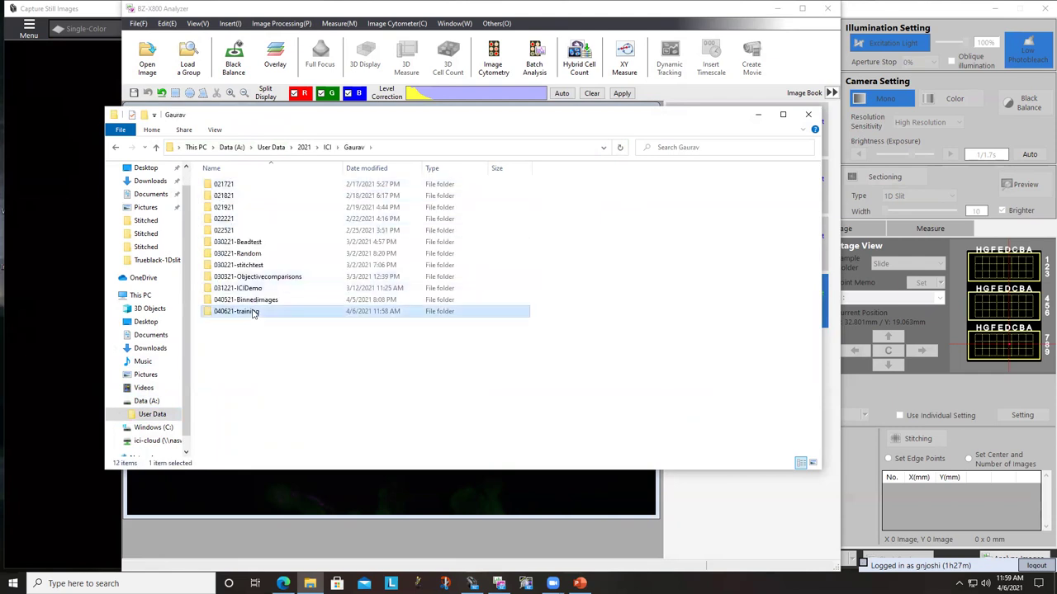
pyautogui.doubleClick(246, 308)
pyautogui.doubleClick(218, 184)
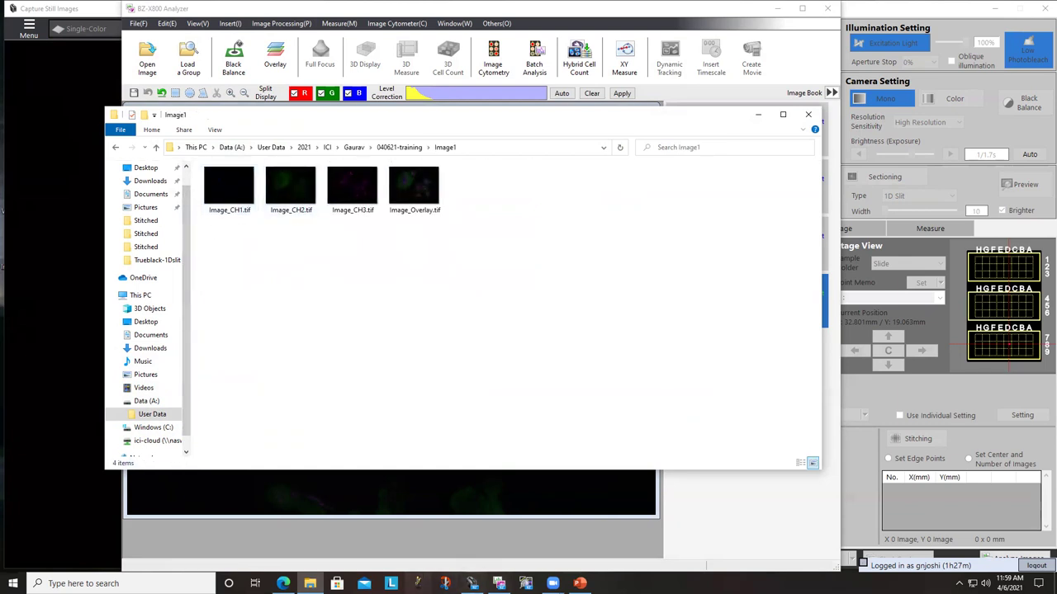
# - Open Fiji, then minimize File Explorer and the BZ-X800 Analyzer and return to the Capture Still Images window
pyautogui.click(418, 583)
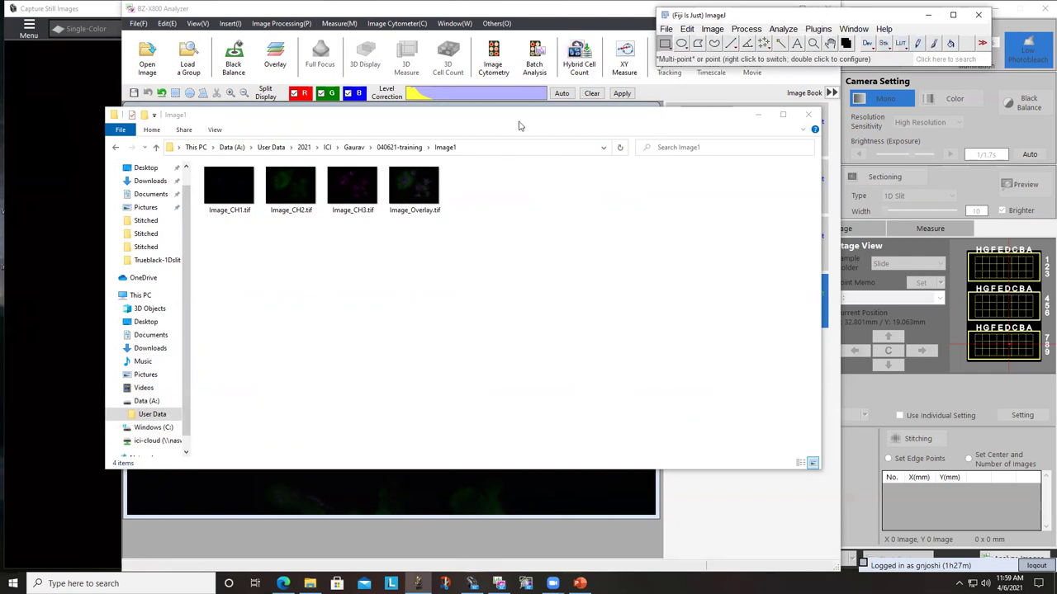
pyautogui.click(740, 124)
pyautogui.click(757, 115)
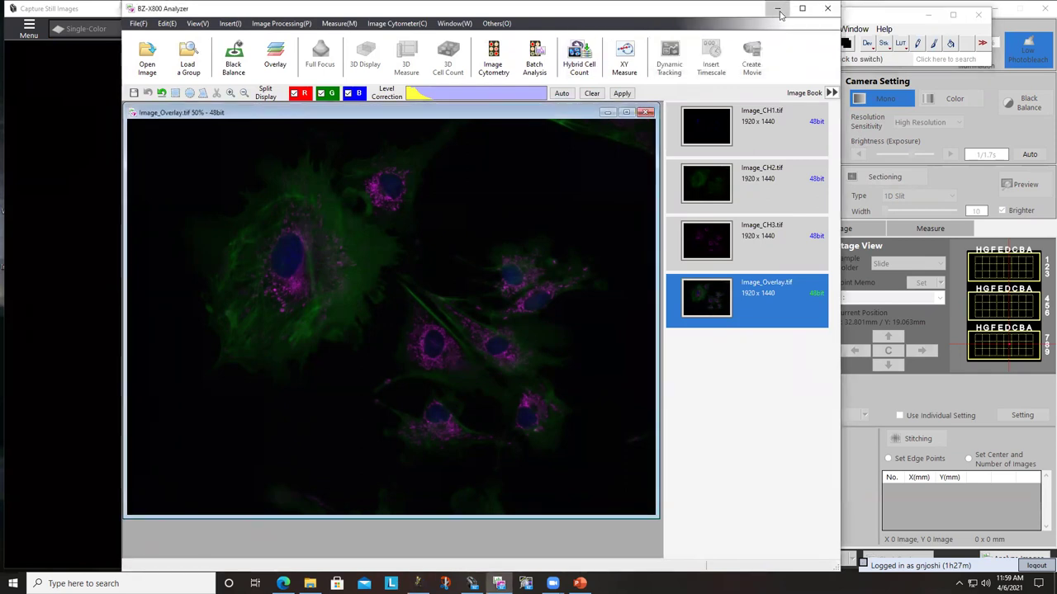
pyautogui.click(776, 8)
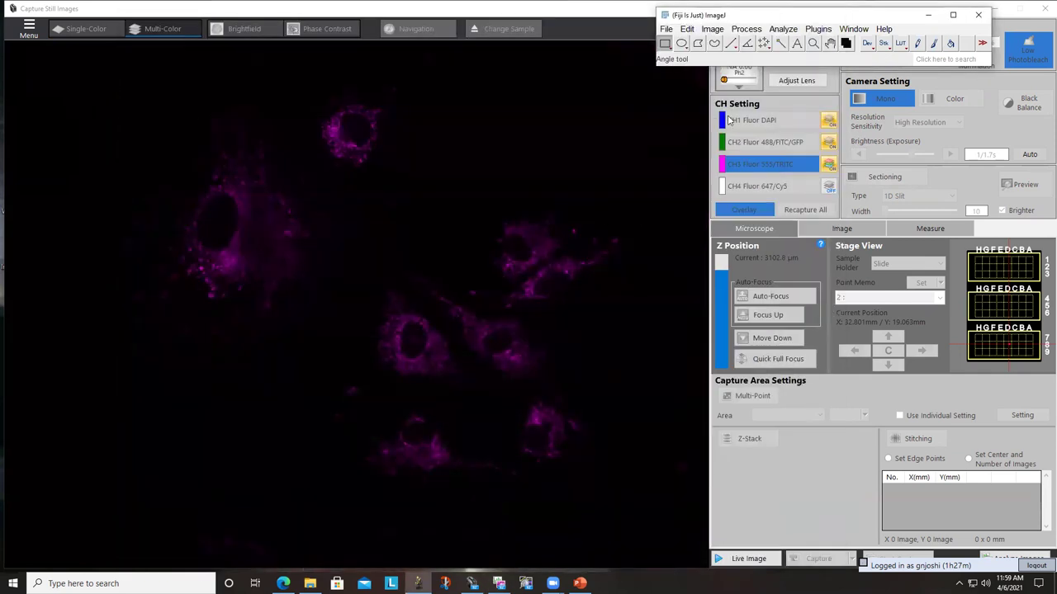
pyautogui.click(725, 122)
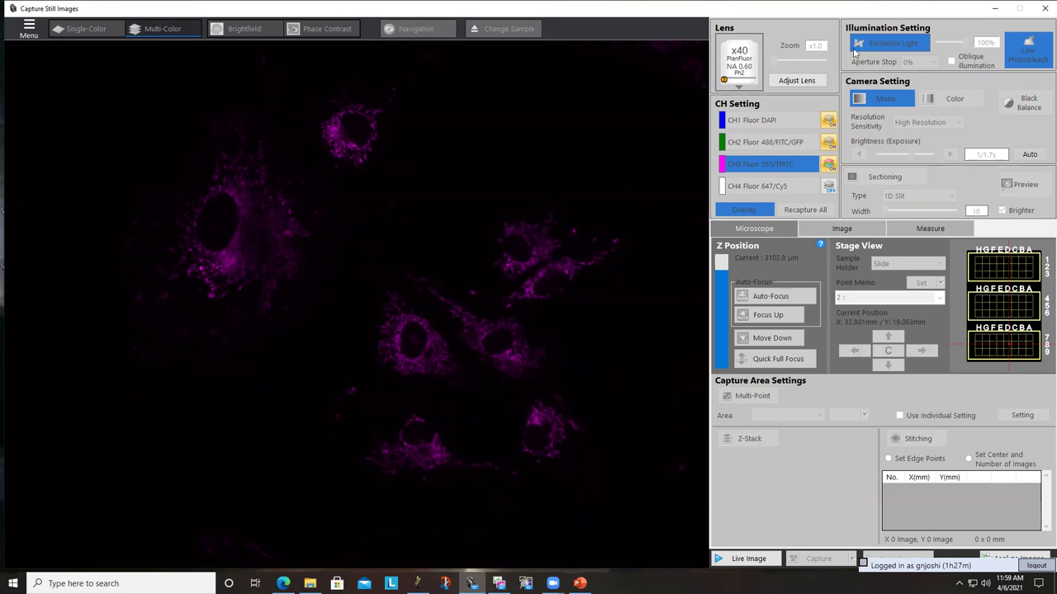
# - Resume the live image and set the display colors of CH1 DAPI, CH2 488/FITC/GFP and CH3 555/TRITC to white
pyautogui.click(717, 558)
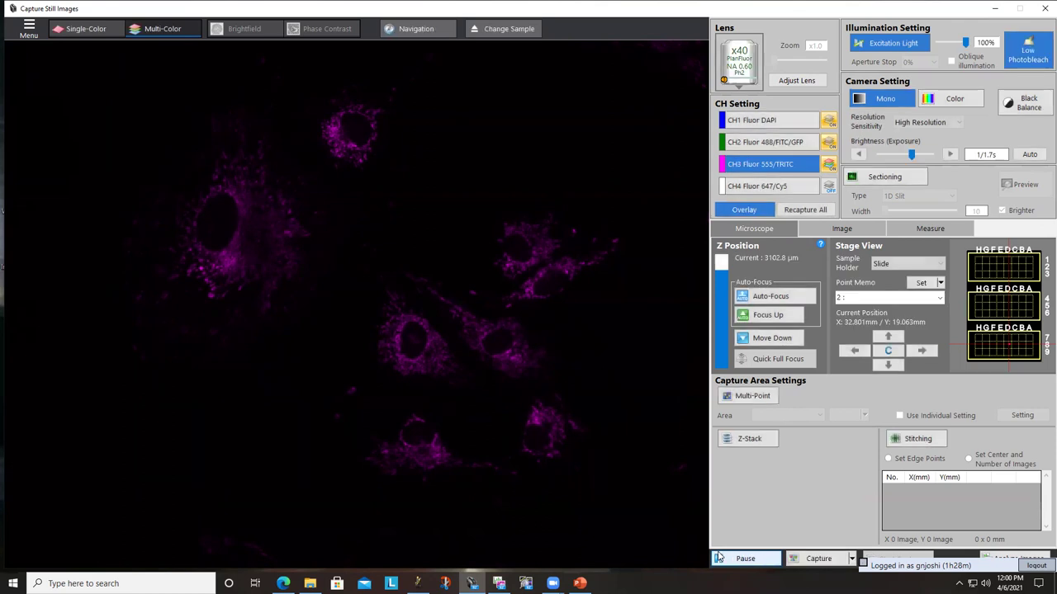
pyautogui.click(722, 123)
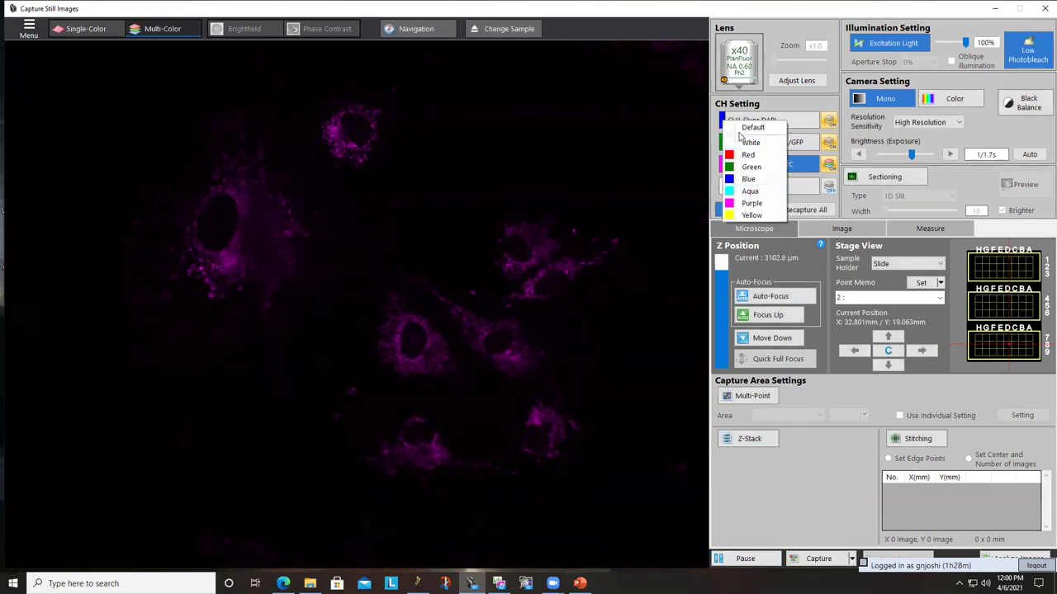
pyautogui.click(731, 142)
pyautogui.click(724, 145)
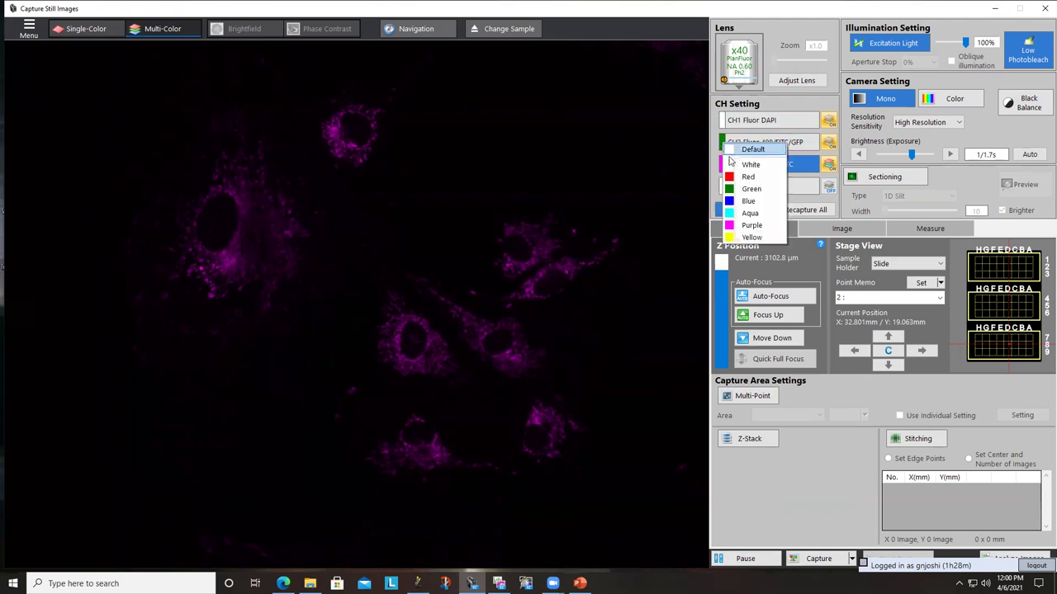
pyautogui.click(726, 165)
pyautogui.click(724, 166)
pyautogui.click(727, 185)
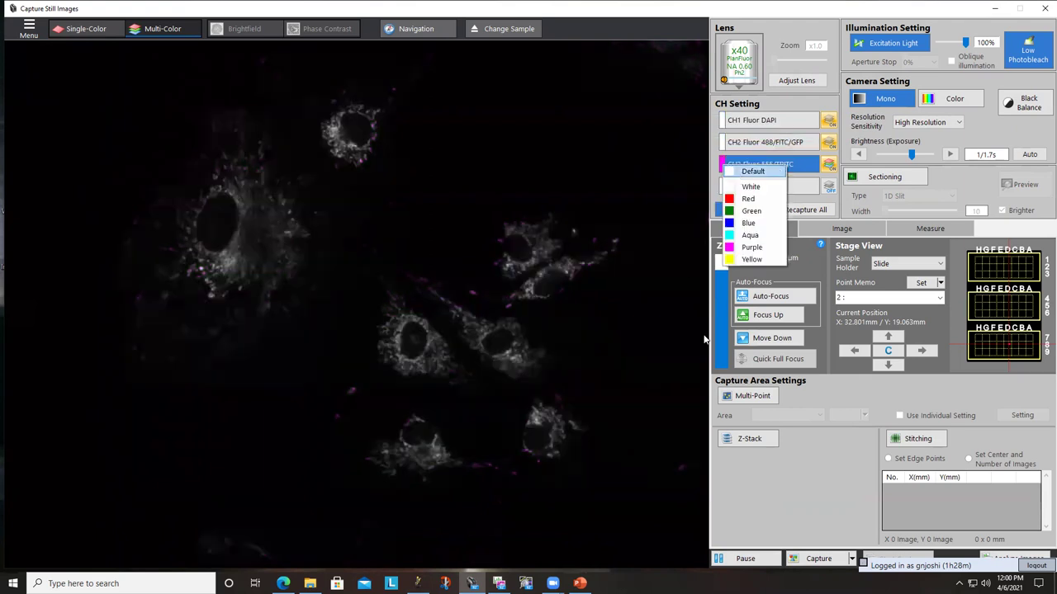
# - Edit the group folder name in the capture settings and run the multi-color capture with the white channels
pyautogui.click(816, 559)
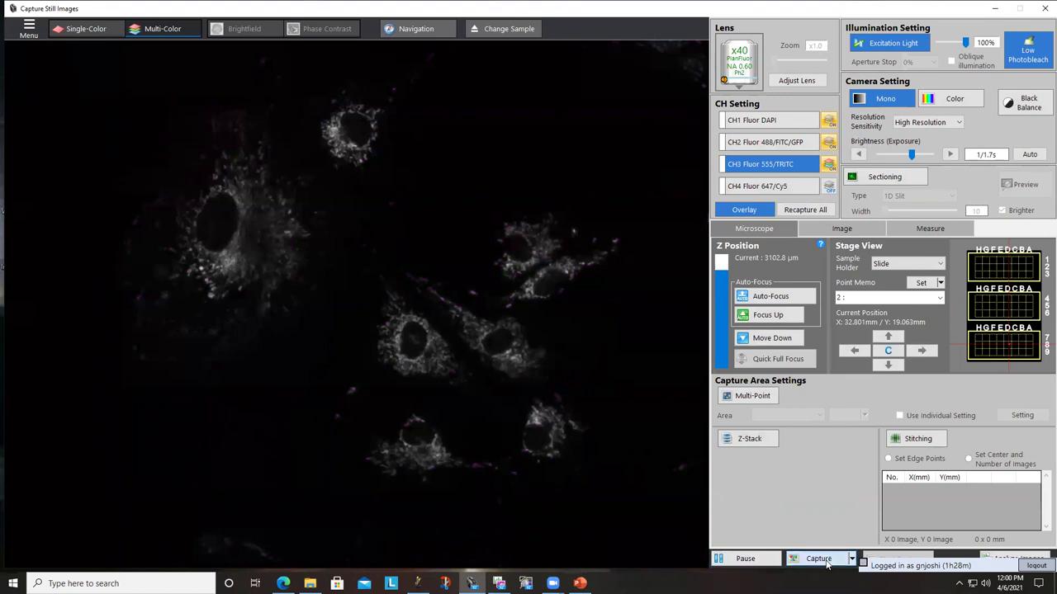
pyautogui.click(462, 216)
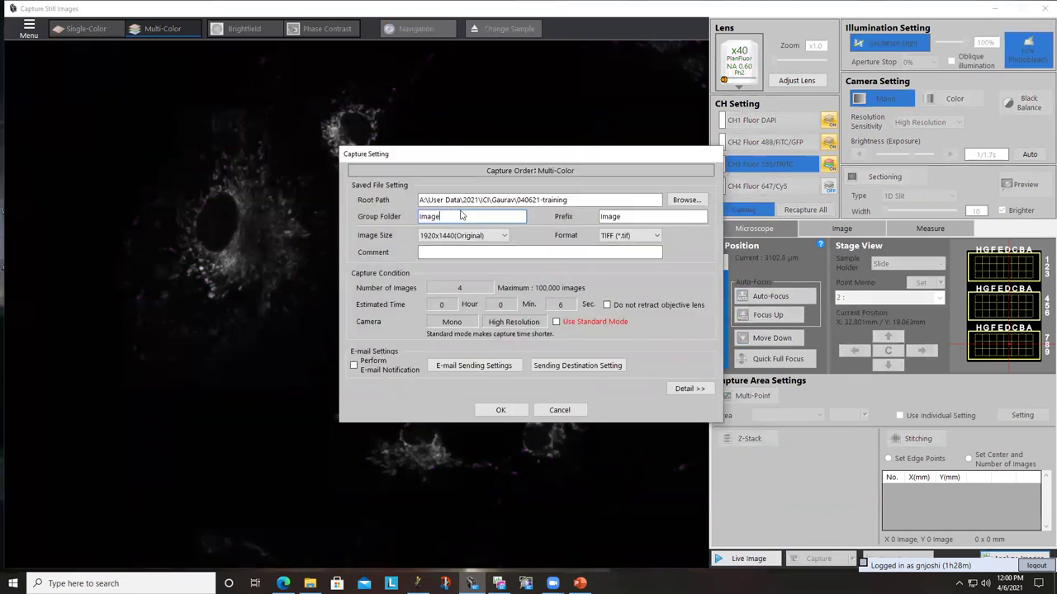
pyautogui.click(498, 410)
pyautogui.click(529, 320)
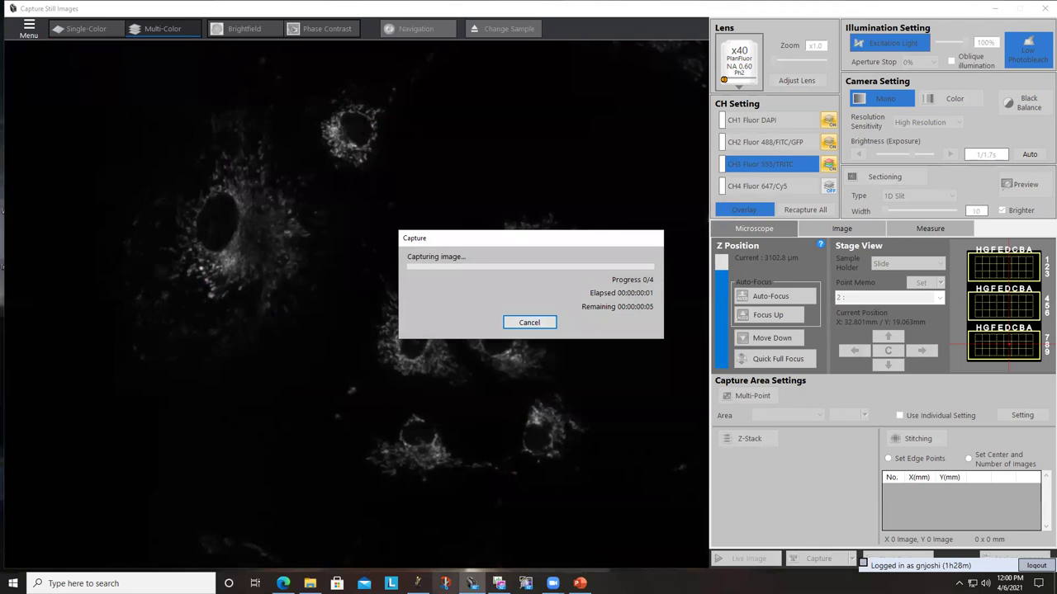
pyautogui.moveTo(310, 583)
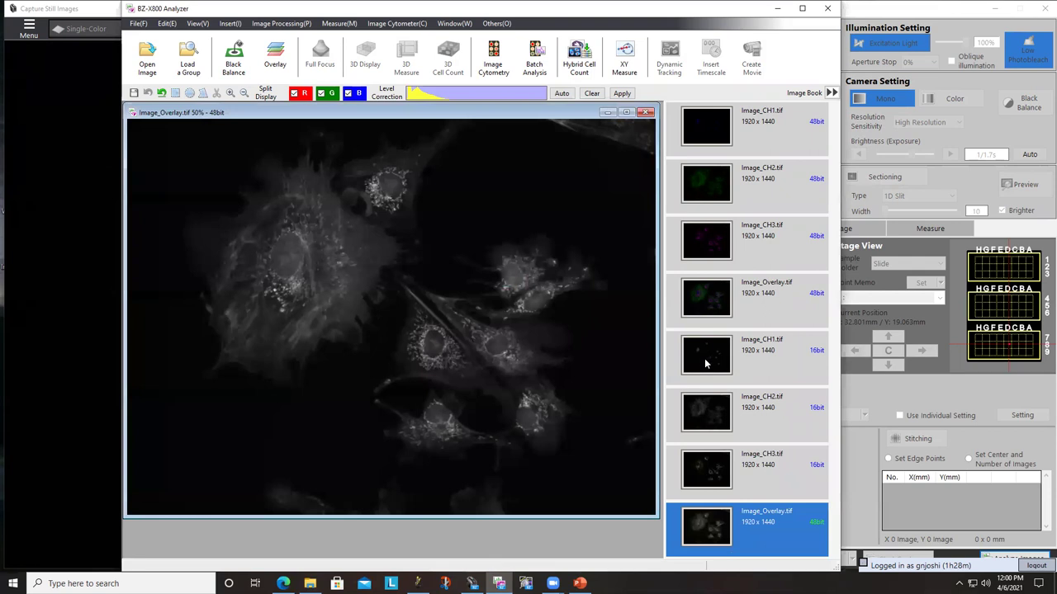
# - Review the newly captured 16-bit CH1, CH2 and CH3 images and their grayscale overlay in the BZ-X800 Analyzer
pyautogui.click(705, 364)
pyautogui.click(692, 411)
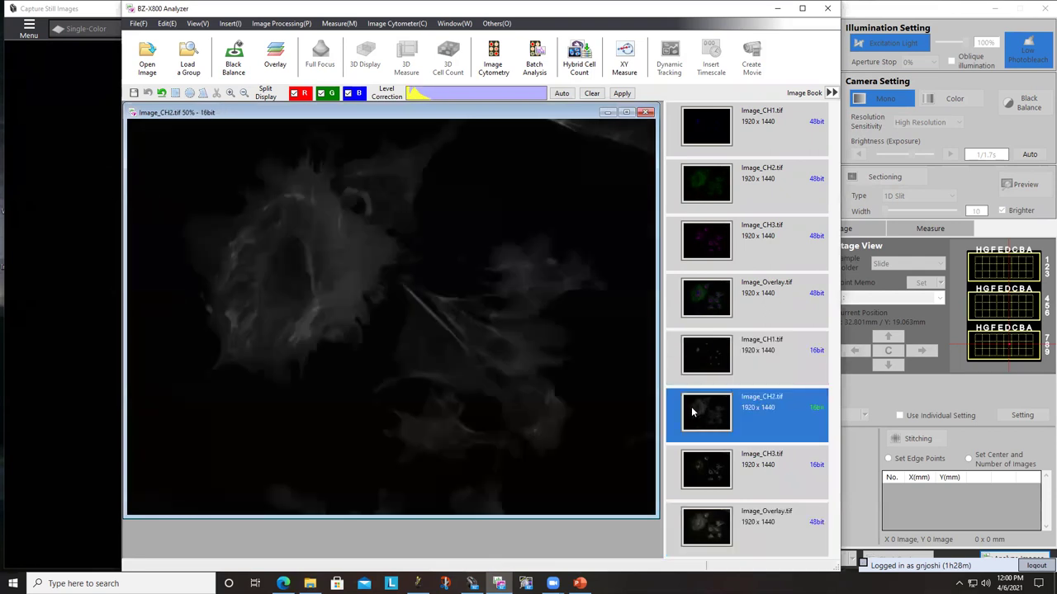
pyautogui.click(685, 464)
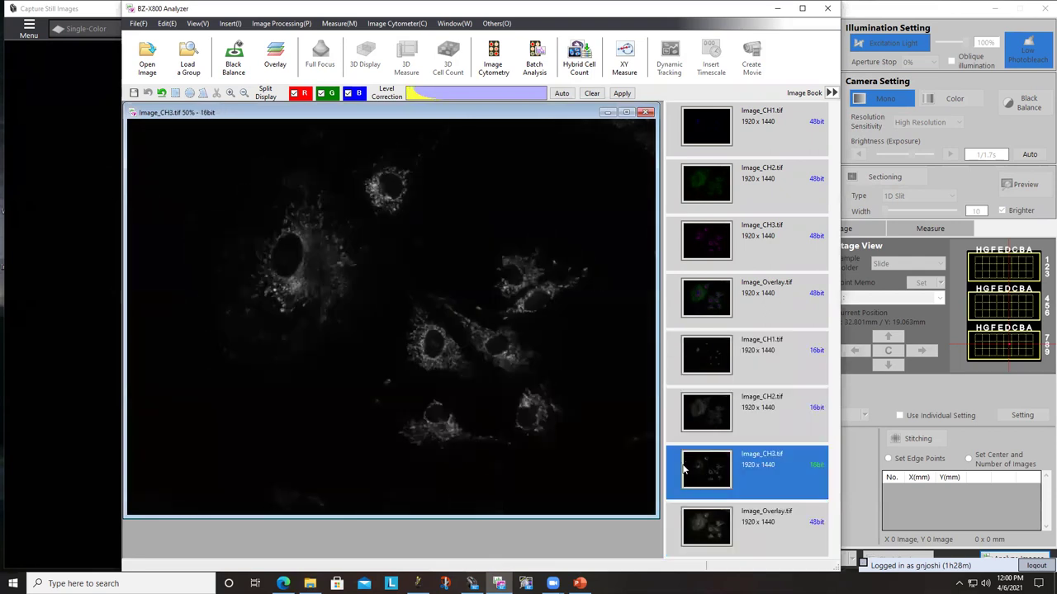
pyautogui.click(699, 541)
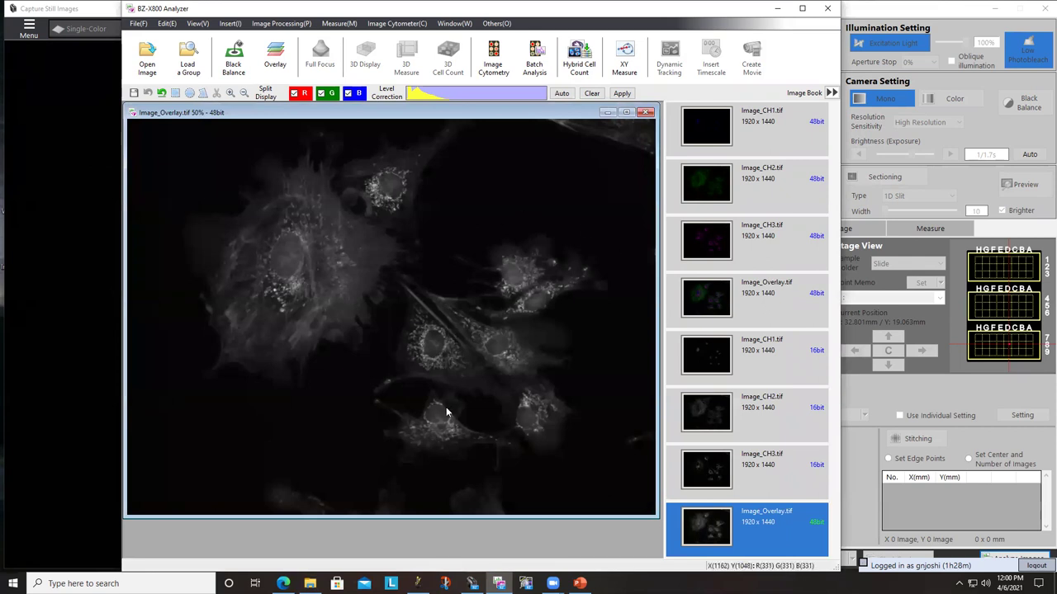